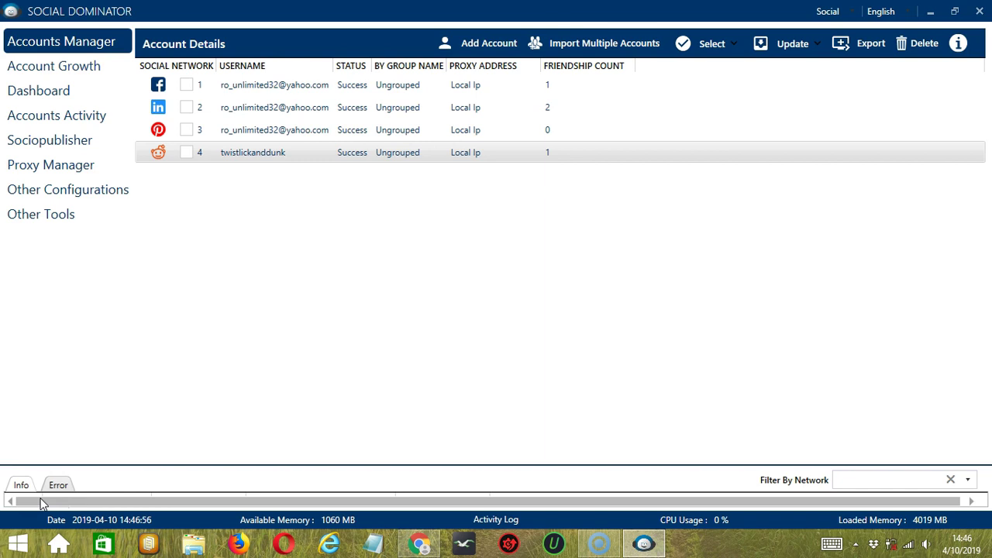
In Accounts Manager, bring up the context menu for the Reddit account row.
click(65, 446)
right_click(250, 155)
Go to the Reddit account's tools and show the User Scraper activity.
click(220, 230)
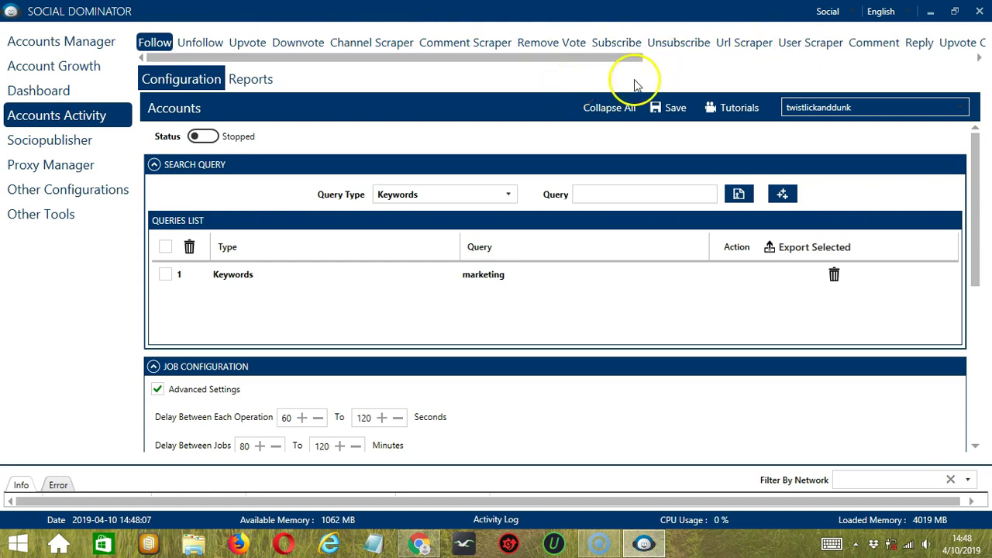
click(828, 47)
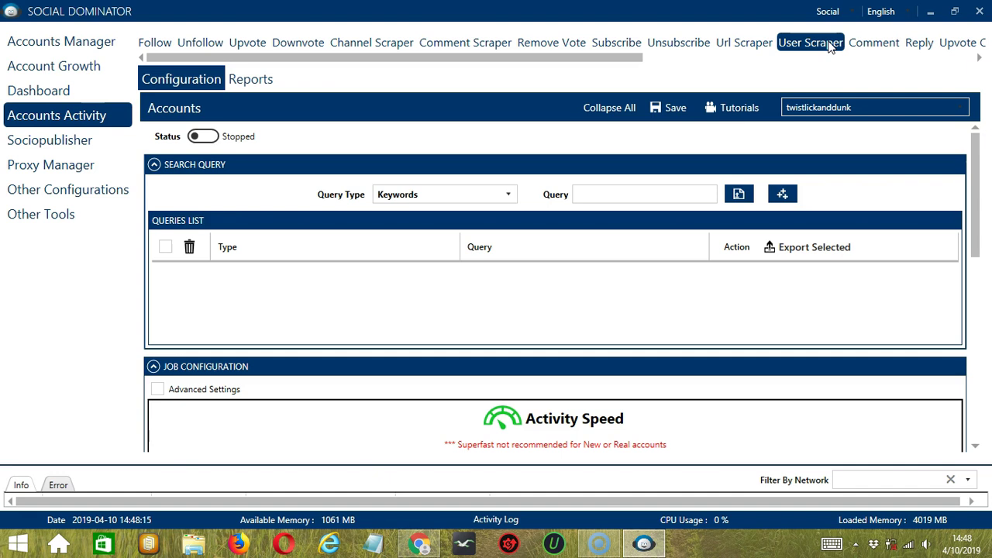
click(811, 44)
click(264, 171)
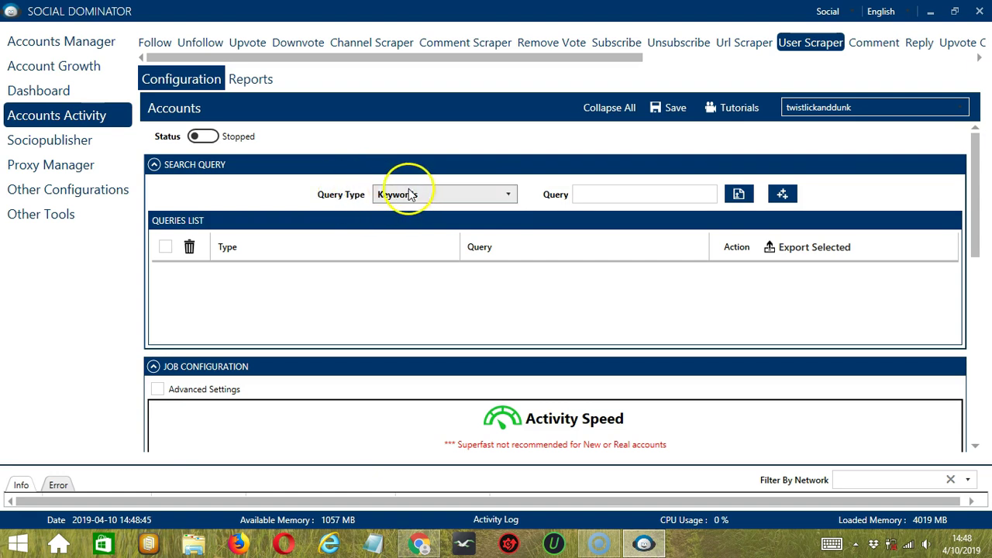
click(509, 194)
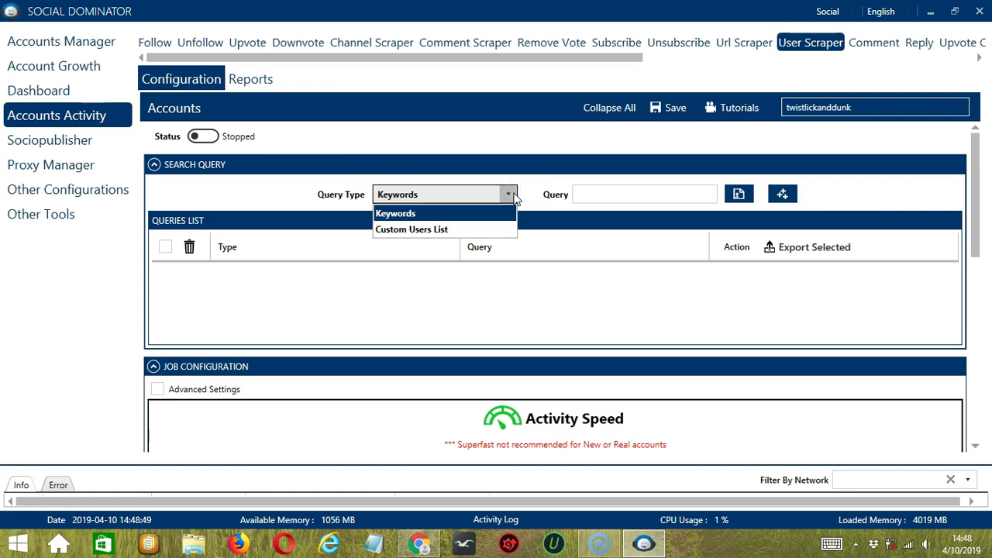
click(515, 197)
click(585, 197)
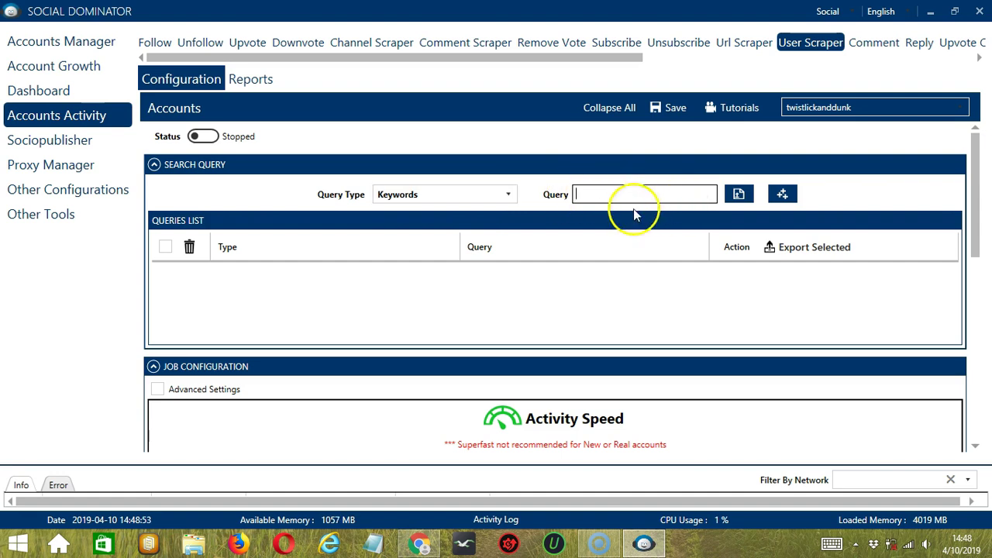
click(738, 194)
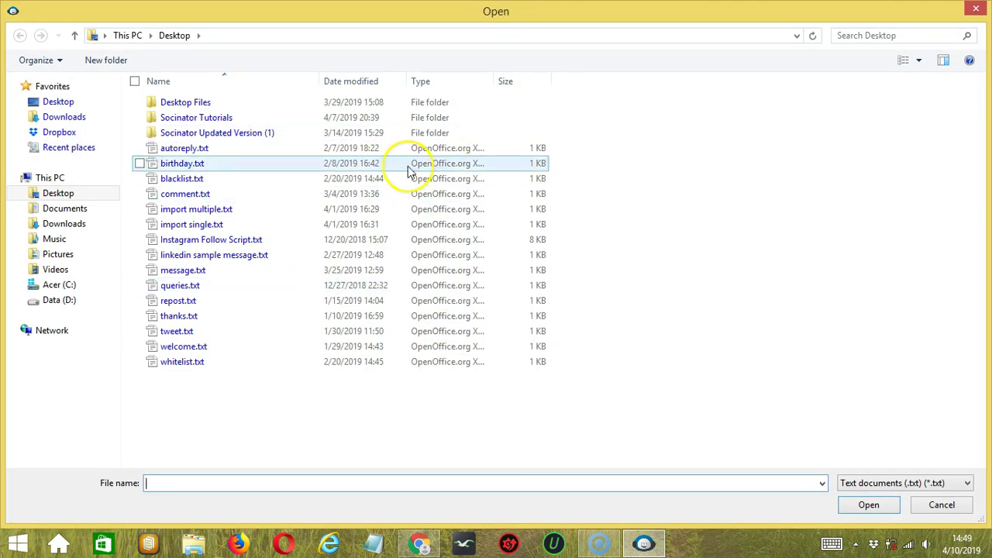
click(940, 509)
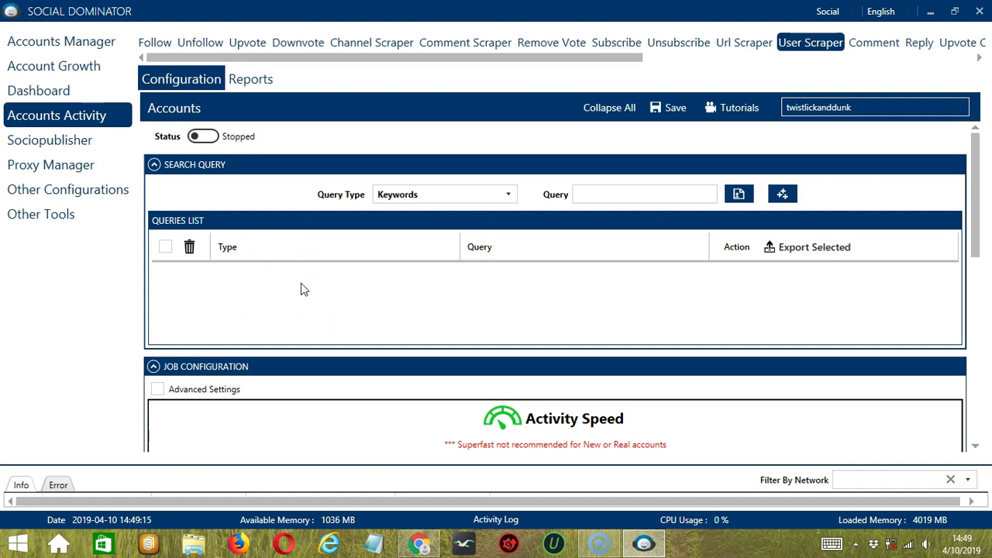
Add 'memes' as a Keywords query, then set the query type to Custom Users List.
click(643, 197)
text(memes)
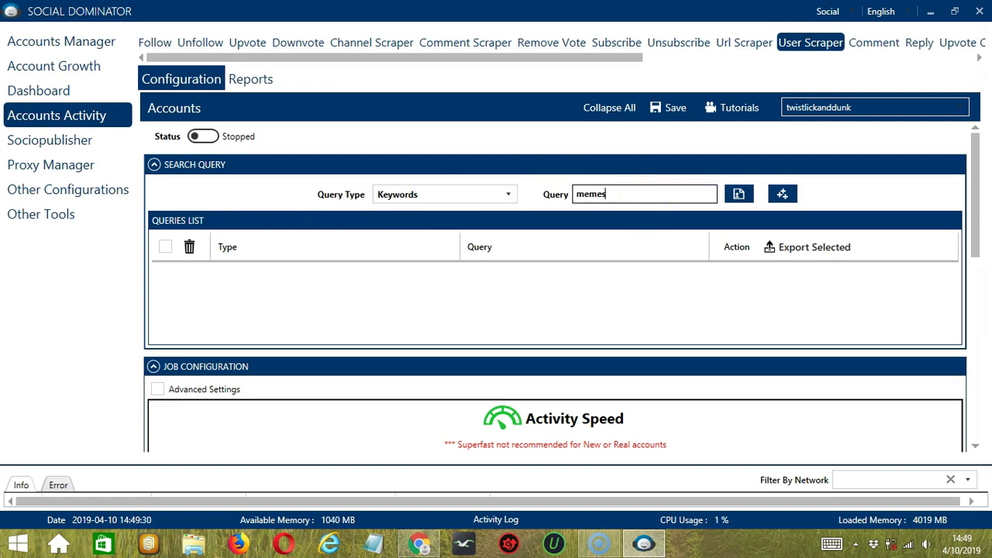
click(781, 194)
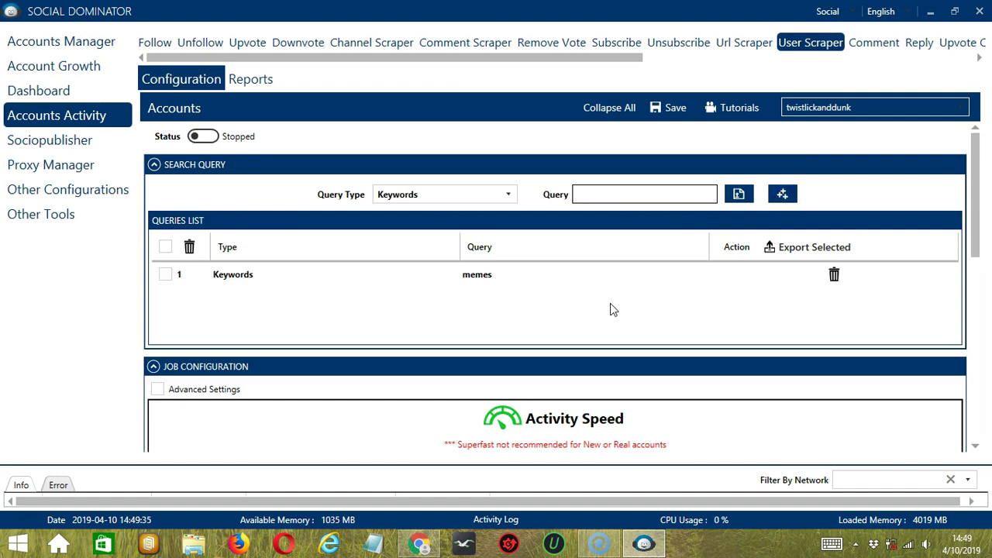
click(507, 197)
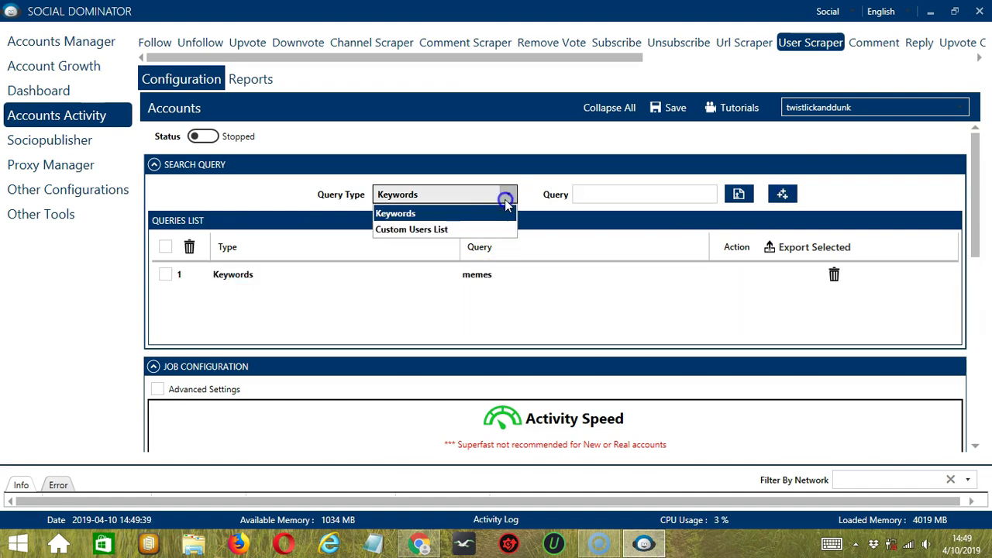
click(468, 233)
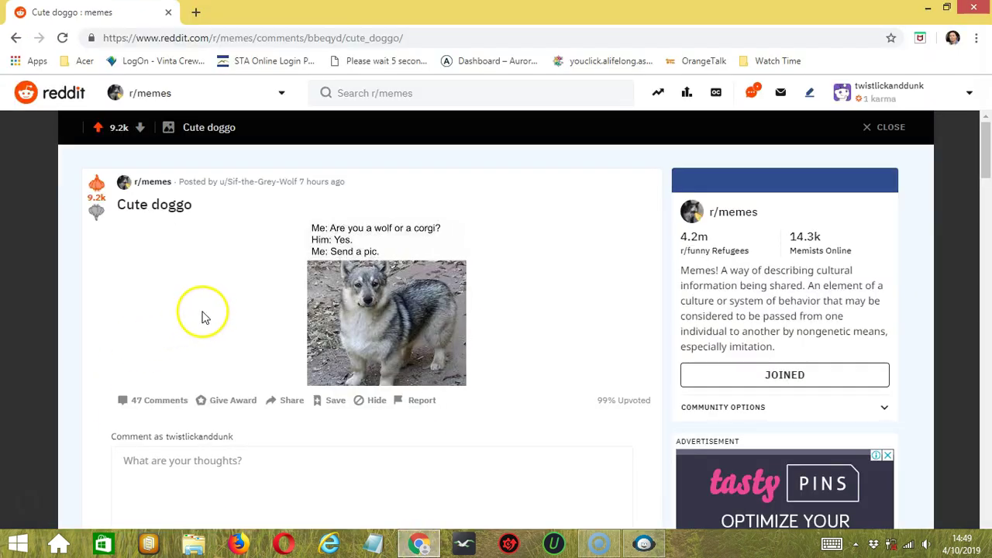
Open the Cute doggo poster's Reddit profile and select its URL in the address bar.
click(263, 184)
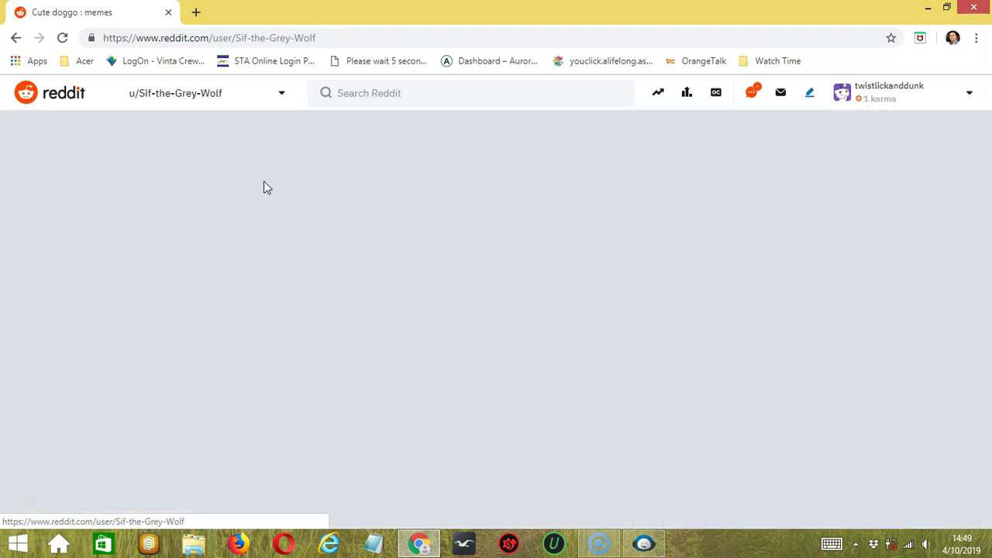
click(272, 39)
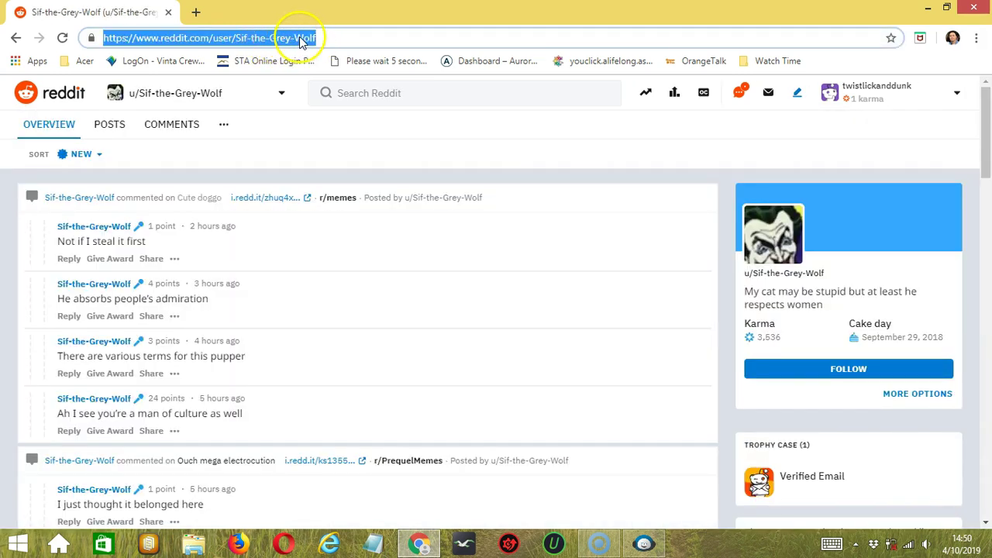
Paste the author's profile URL into the Query field and add it as a Custom Users List query.
key(alt+Tab)
click(674, 190)
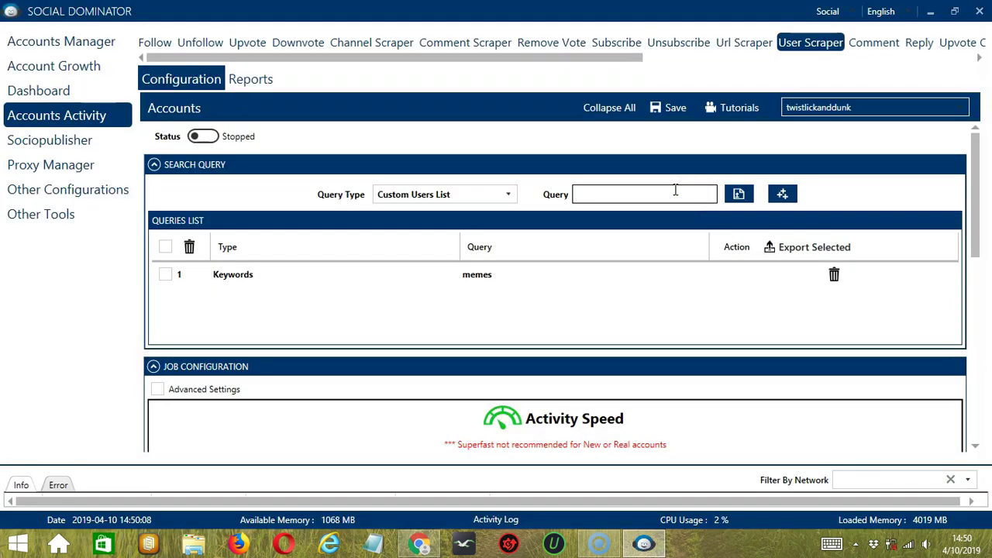
text(Sif-the-Grey-Wolf)
click(779, 195)
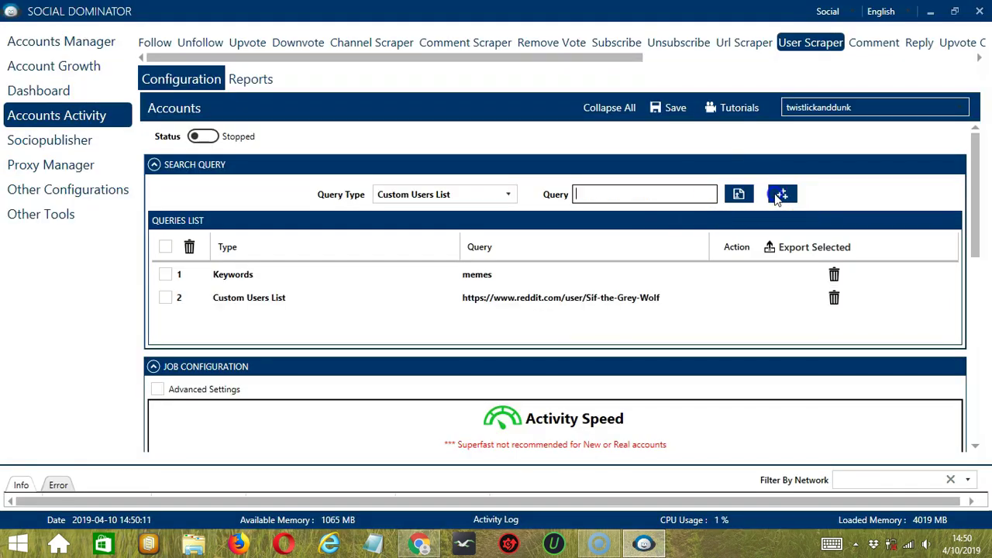
Delete the 'memes' Keywords query, leaving only the profile URL query.
click(555, 308)
click(552, 329)
click(801, 301)
click(846, 274)
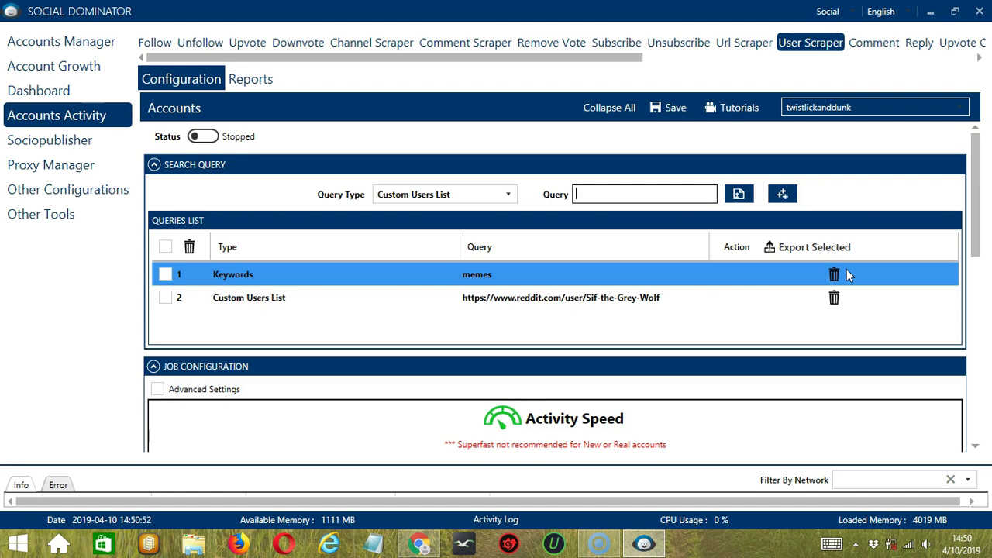
click(833, 274)
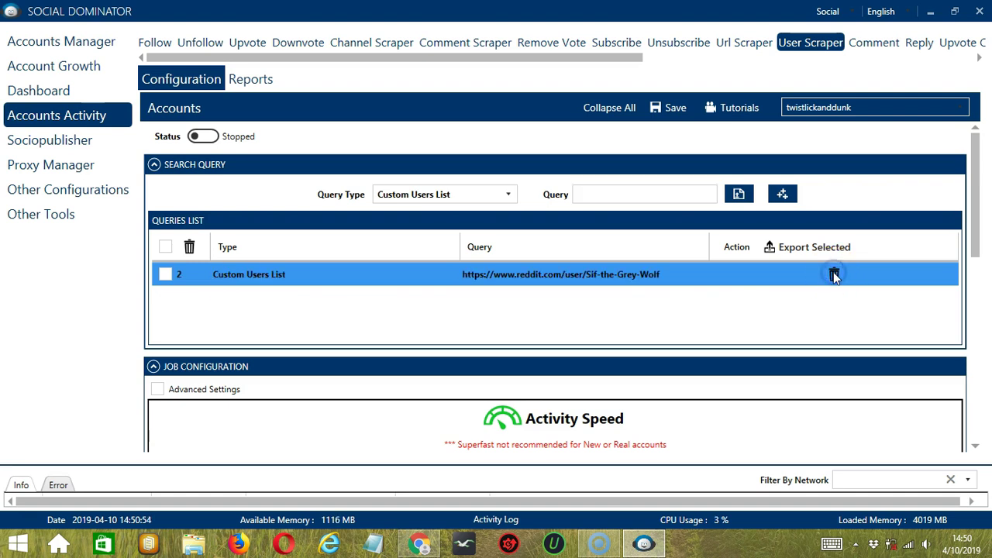
Set the User Scraper activity speed to Superfast and enable Advanced Settings.
scroll(697, 271, down, 3)
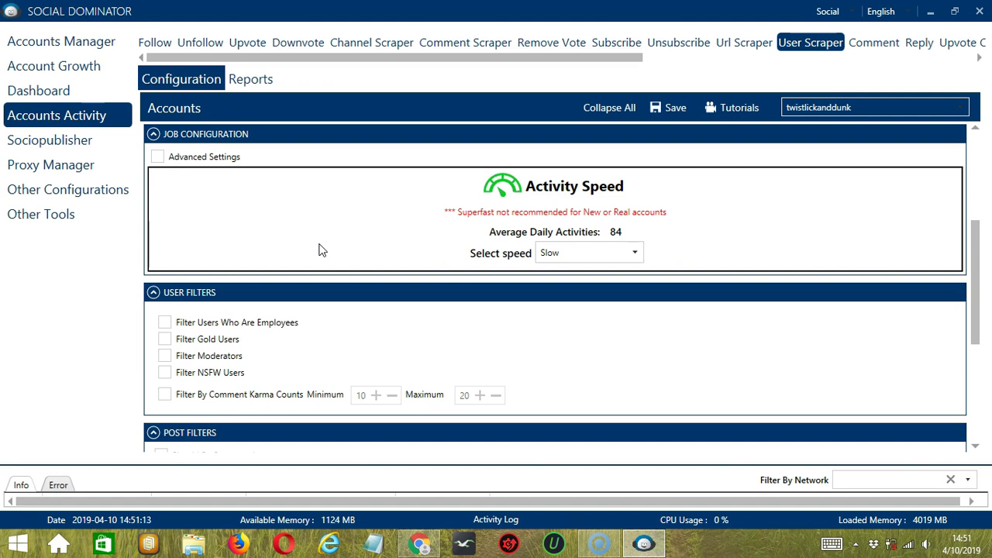
click(634, 252)
click(595, 289)
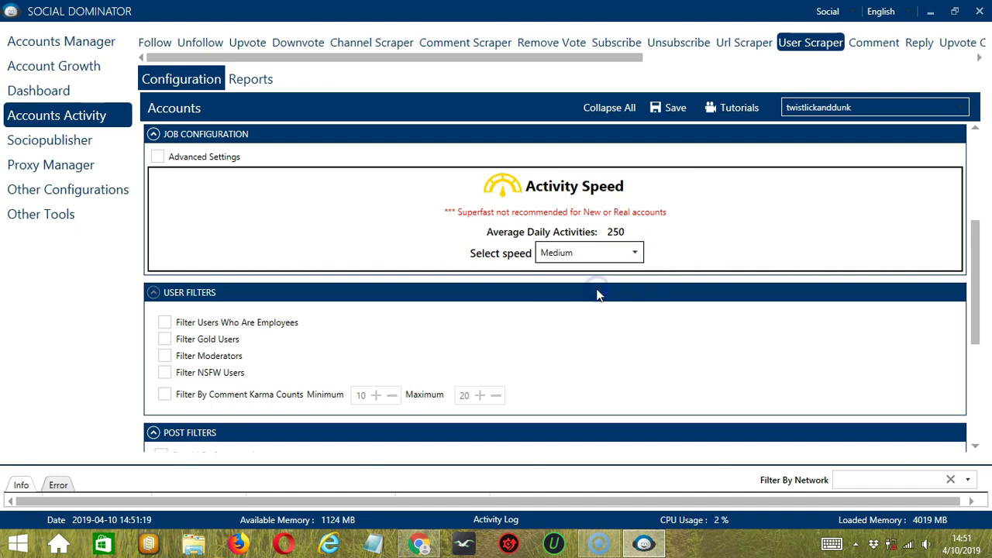
click(635, 253)
click(573, 309)
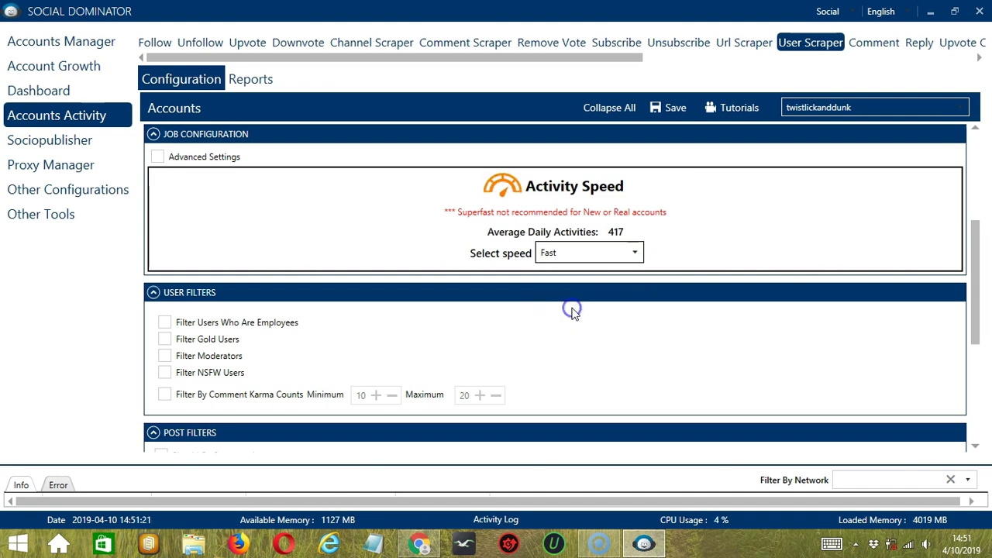
click(631, 253)
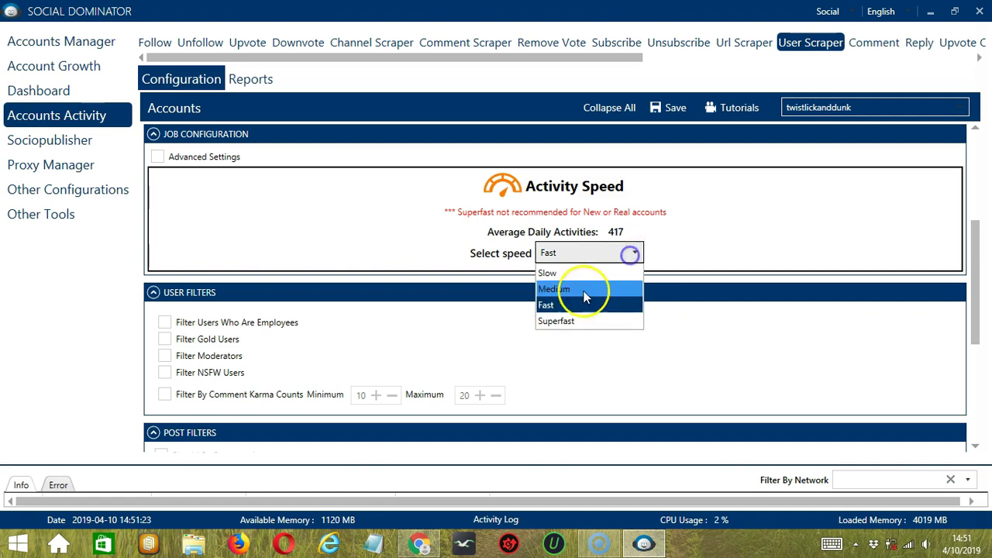
click(581, 320)
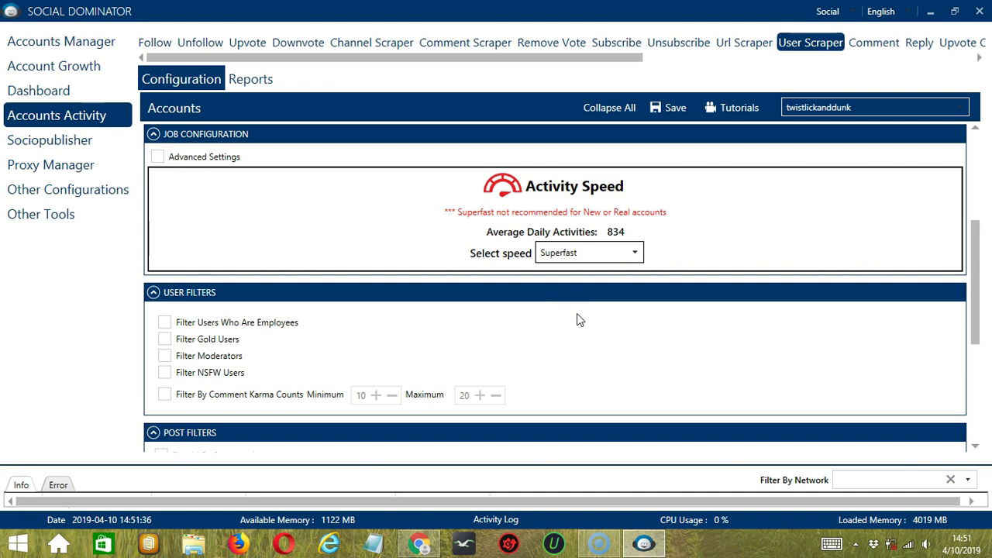
click(424, 199)
click(159, 159)
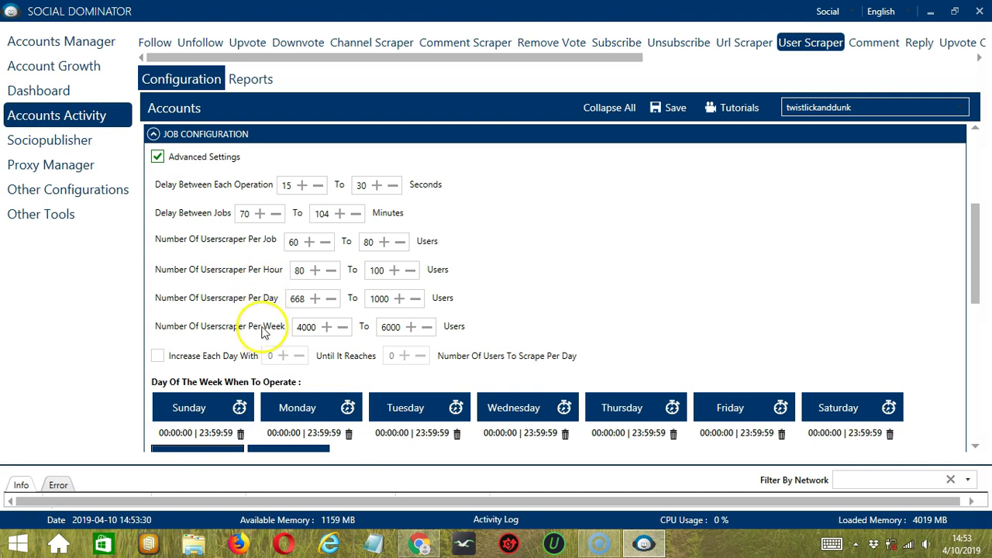
click(158, 356)
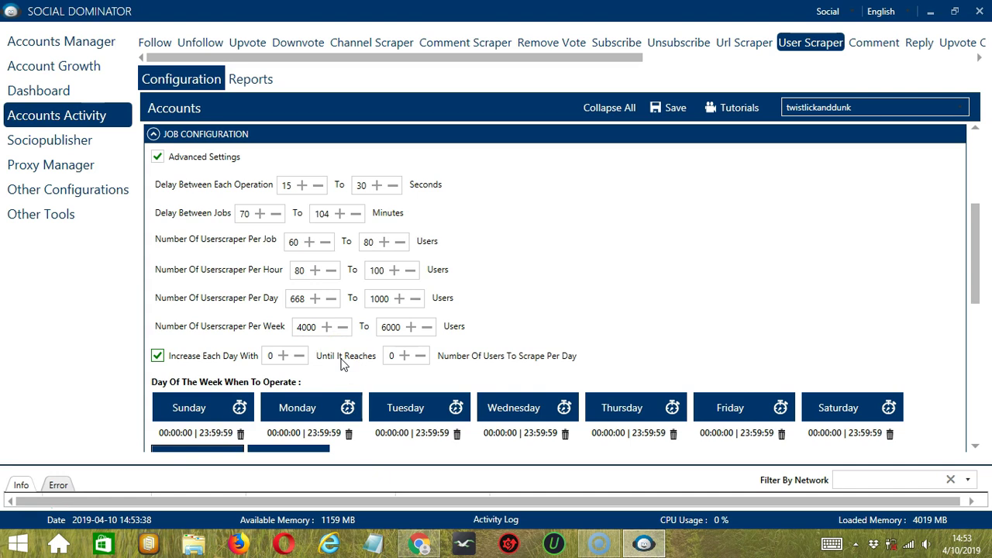
scroll(343, 365, down, 5)
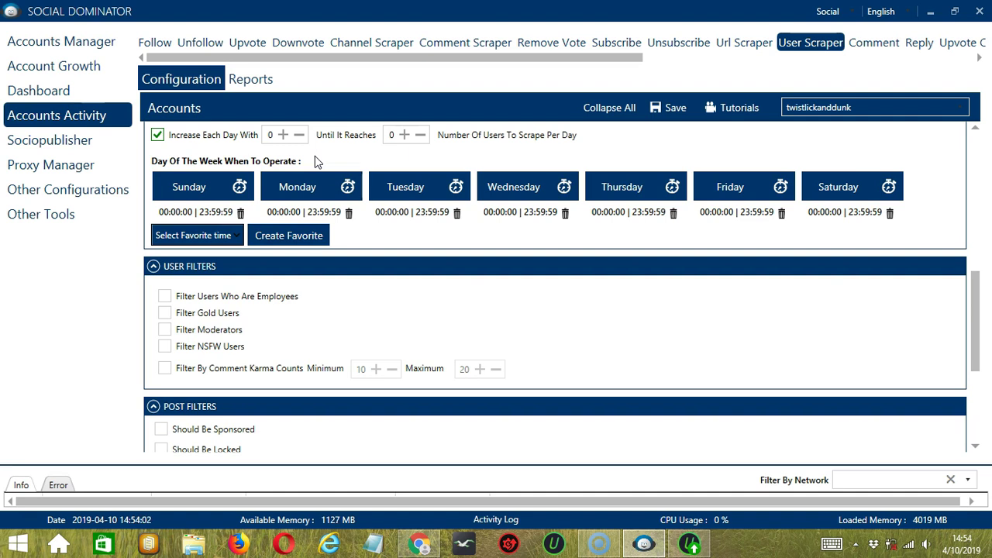
Replace Monday's time range with a 00:00:00–01:59:59 interval.
click(330, 187)
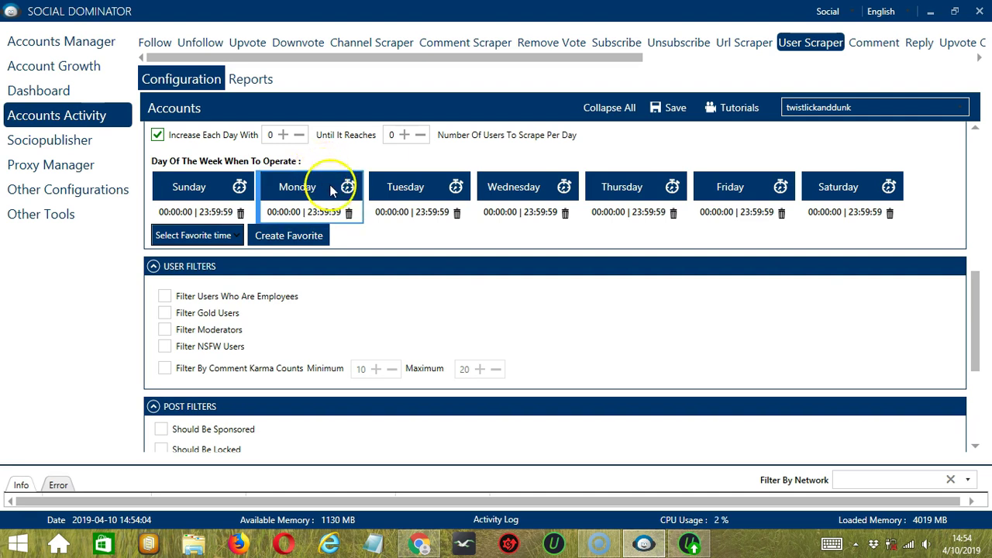
click(348, 212)
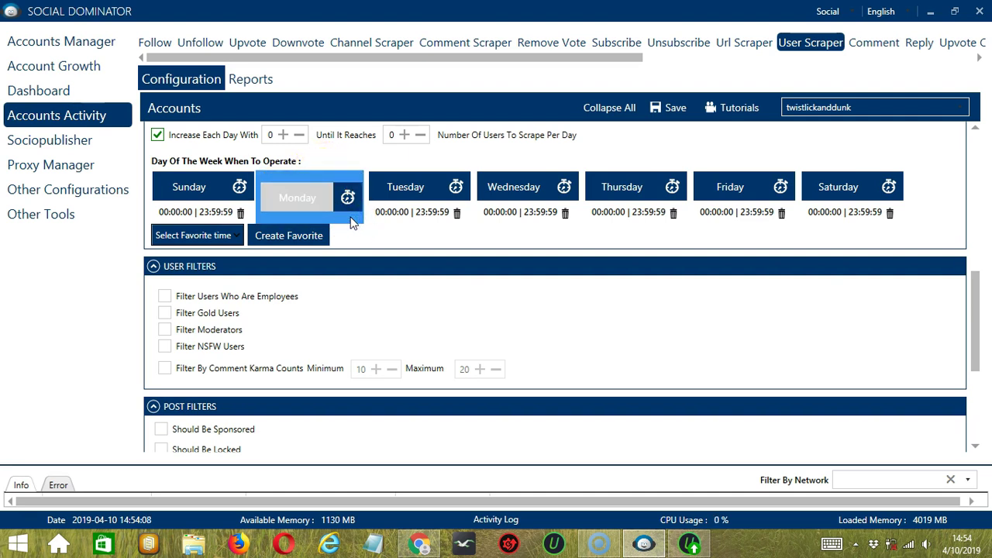
click(325, 200)
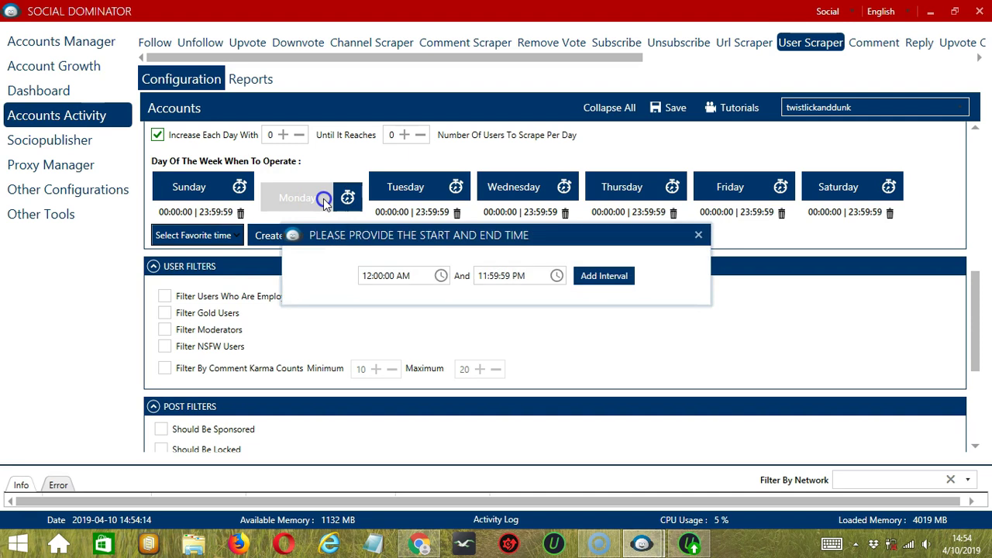
click(483, 277)
click(482, 277)
key(End)
key(Left)
key(BackSpace)
text(A)
click(601, 277)
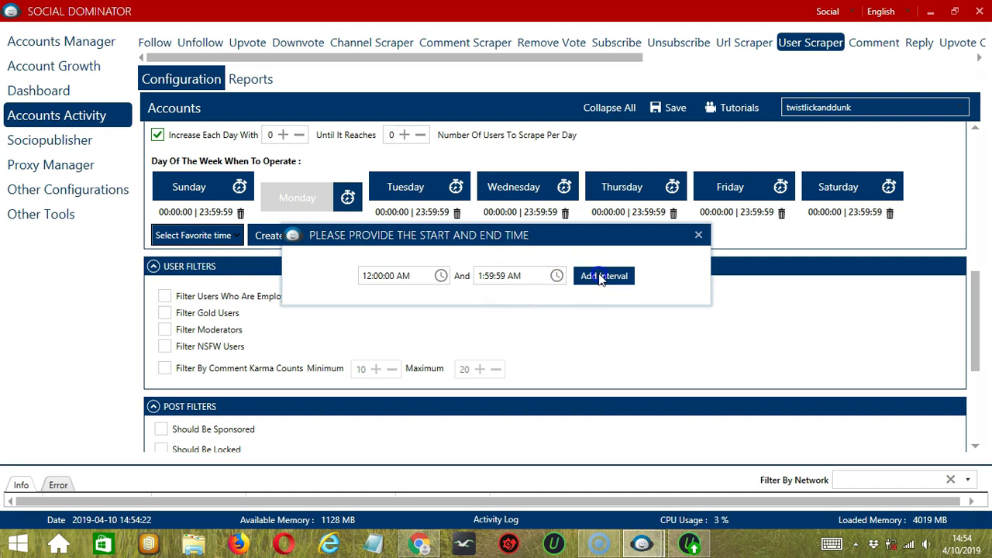
Add a second Monday interval from 02:00:00 to 23:59:59.
click(323, 188)
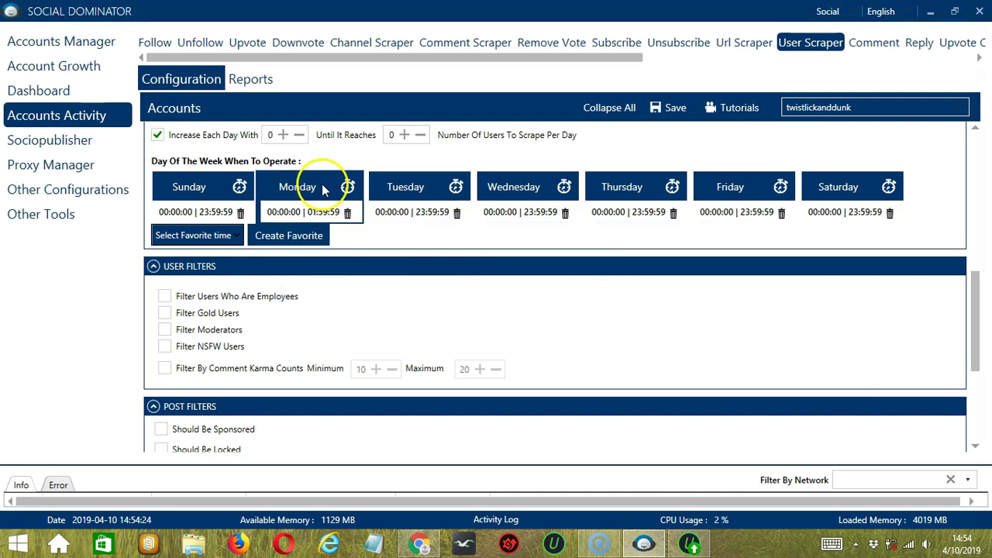
click(365, 275)
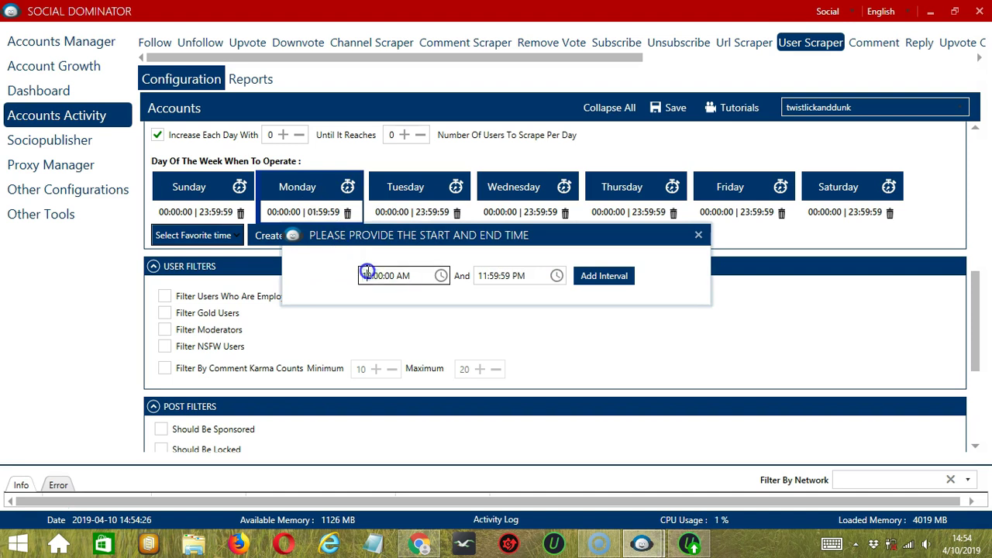
key(BackSpace)
click(430, 277)
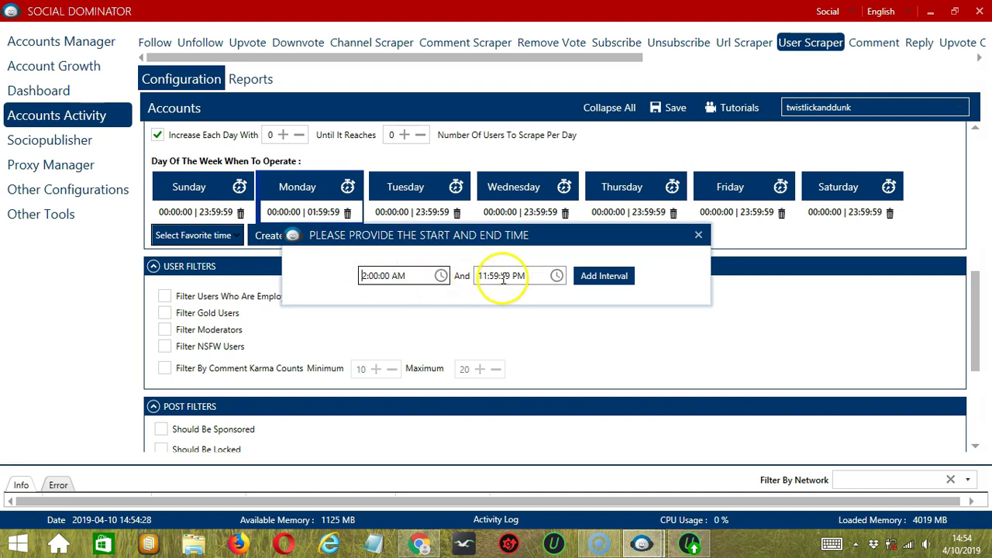
click(592, 277)
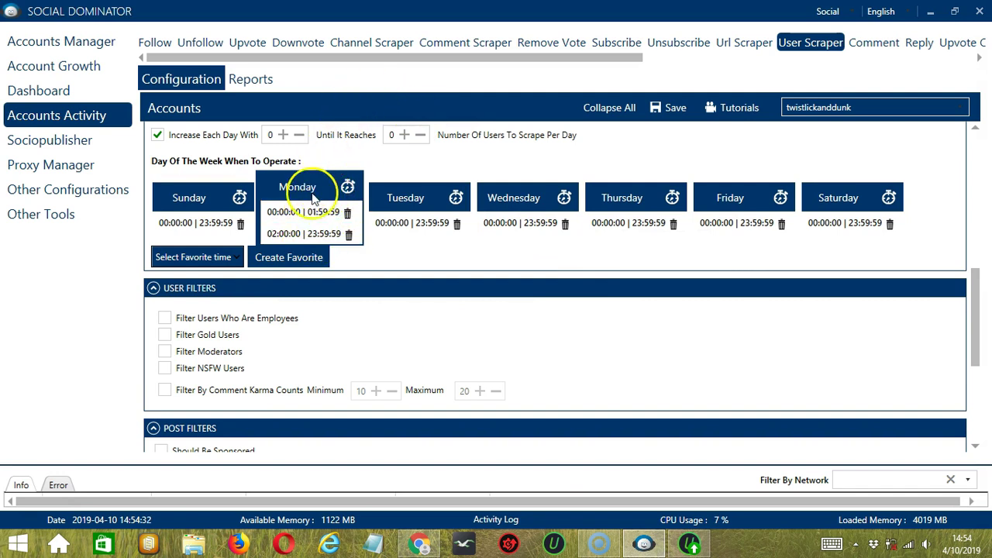
click(317, 233)
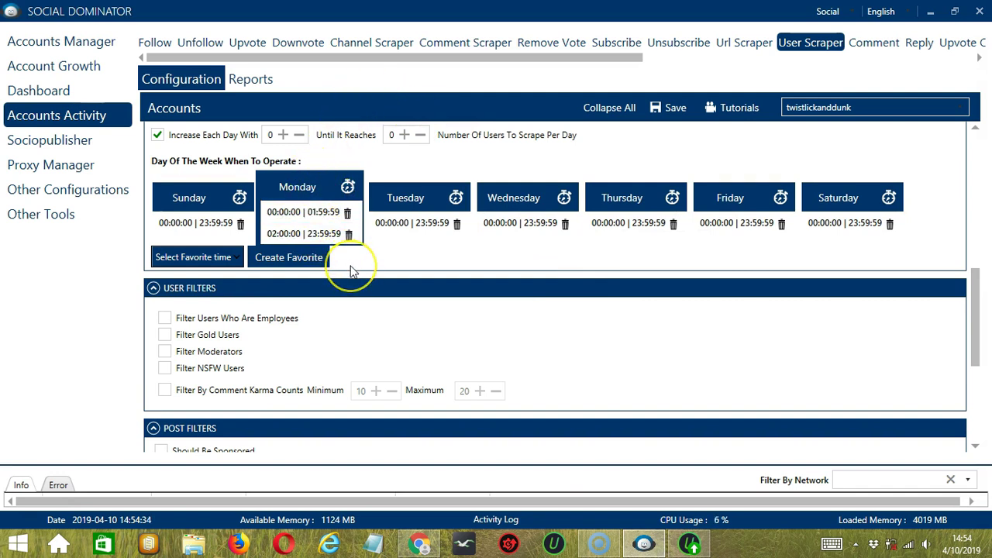
Save the weekly schedule as a favourite time named 'Reddit User Scraper'.
click(314, 261)
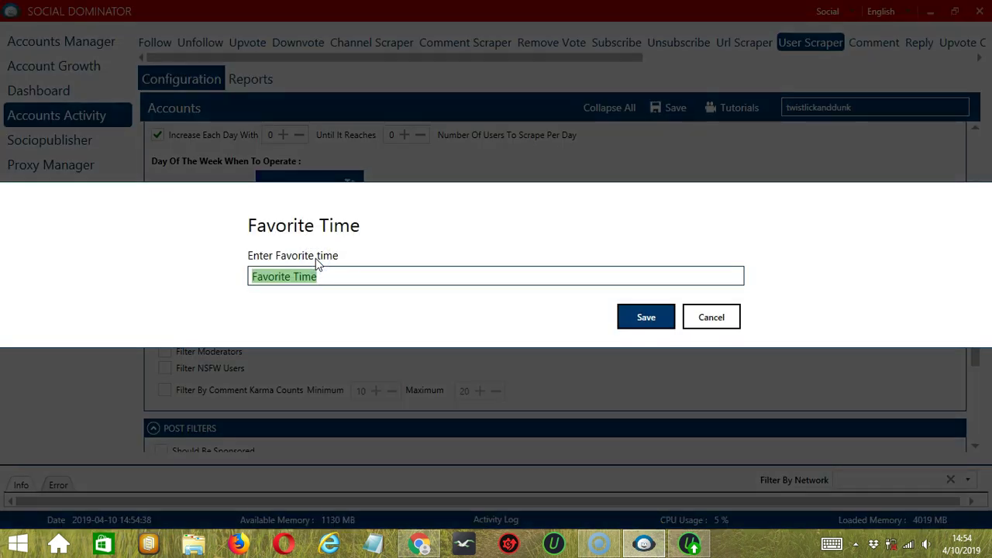
text(Reddit User Scraper)
click(641, 317)
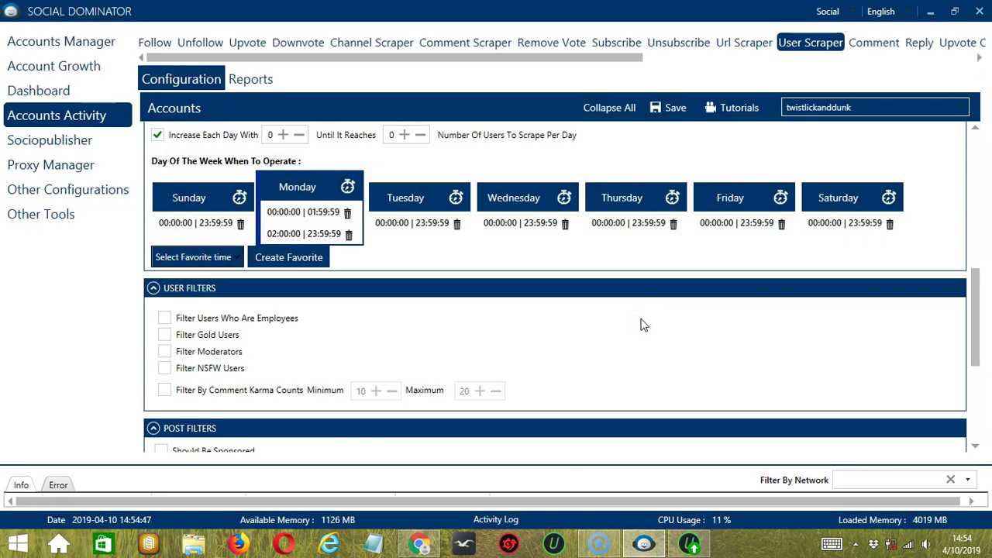
Choose the 'Reddit User Scraper' favourite time from the Select Favorite time list.
click(235, 260)
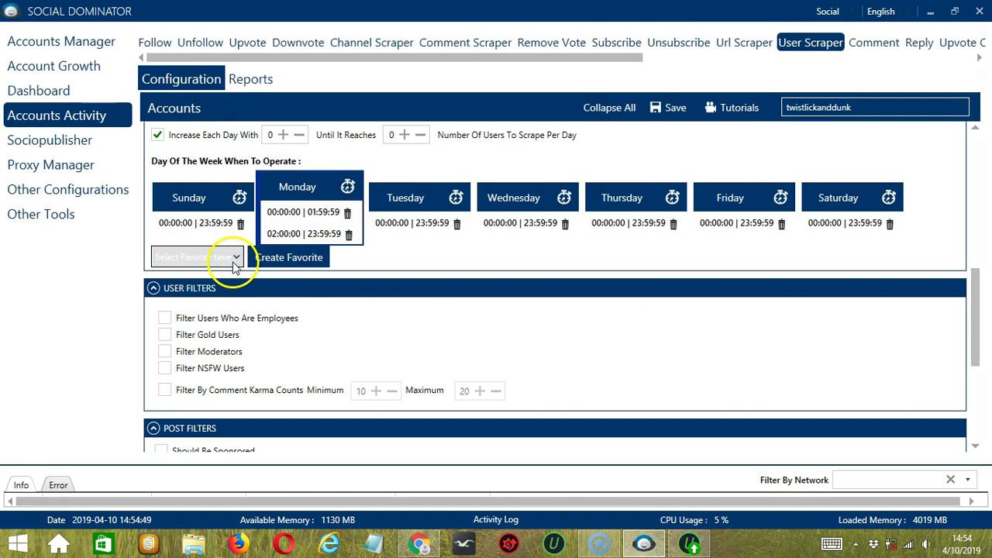
scroll(174, 401, down, 5)
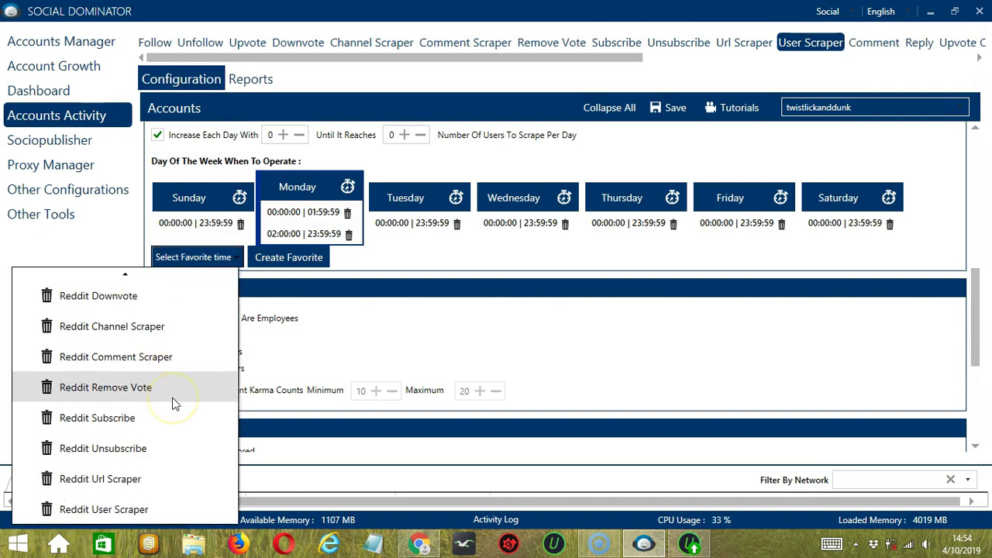
click(162, 507)
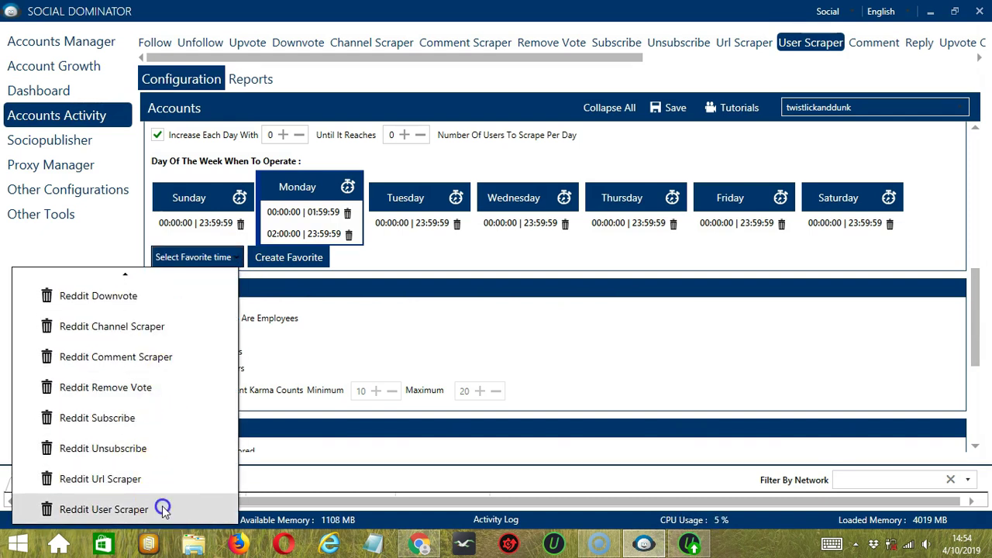
scroll(568, 196, down, 2)
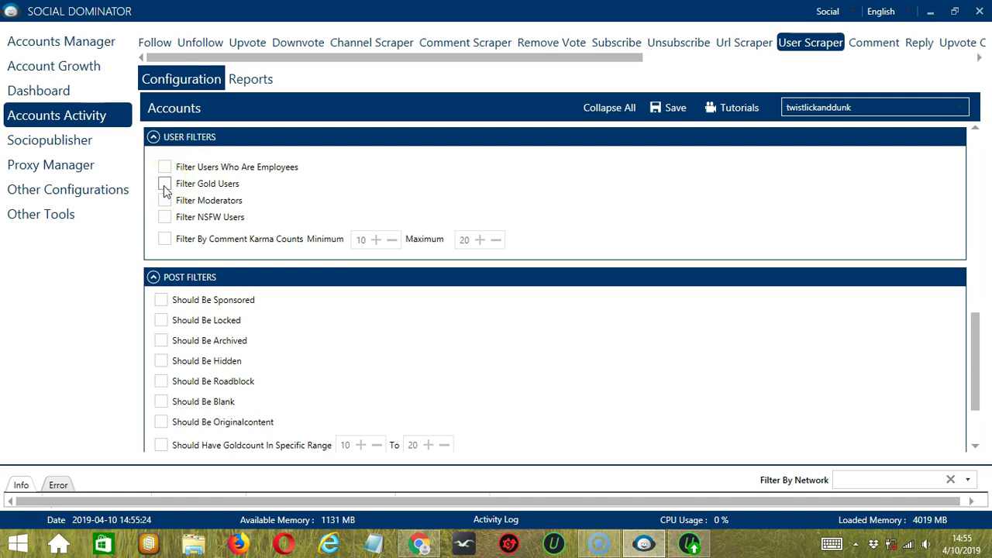
Enable Filter By Comment Karma Counts with minimum 10 and maximum 20.
click(165, 238)
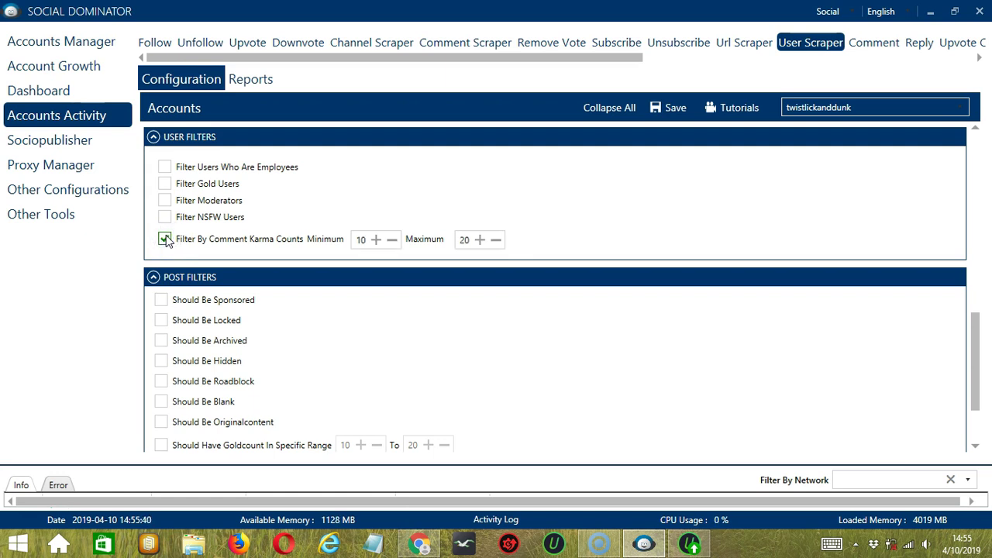
scroll(369, 208, down, 3)
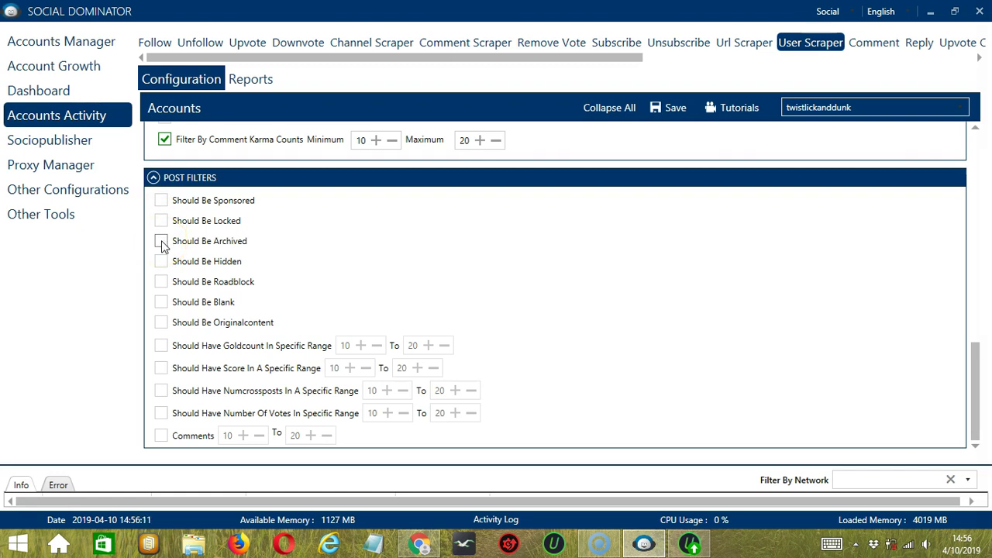
Tick the Comments post filter with a 10–20 range, then return to the top of the panel.
click(162, 279)
click(162, 302)
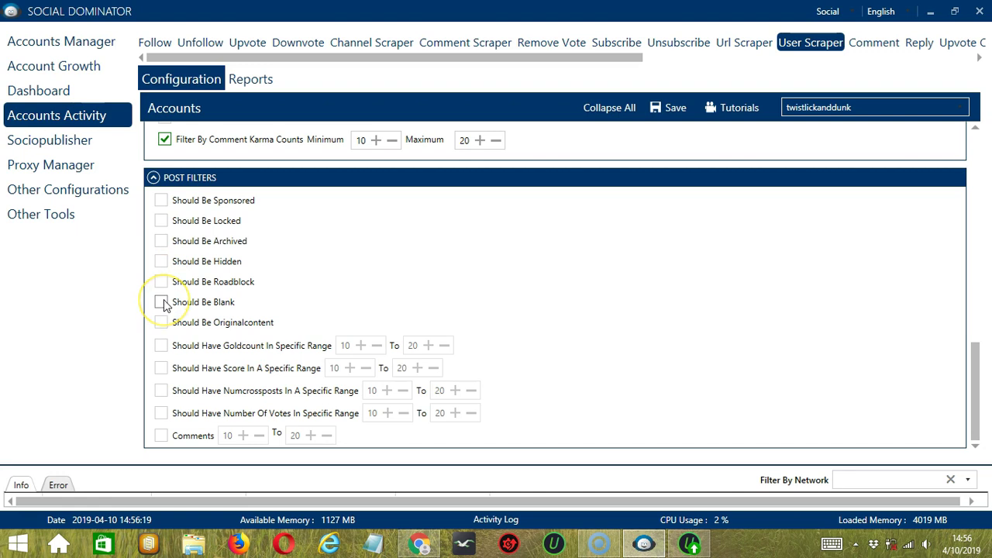
click(162, 324)
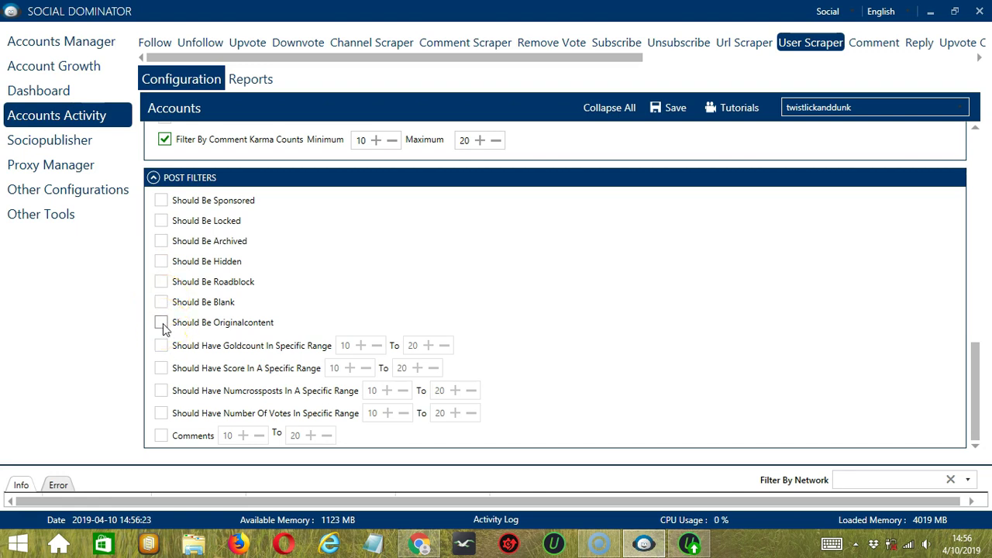
click(161, 349)
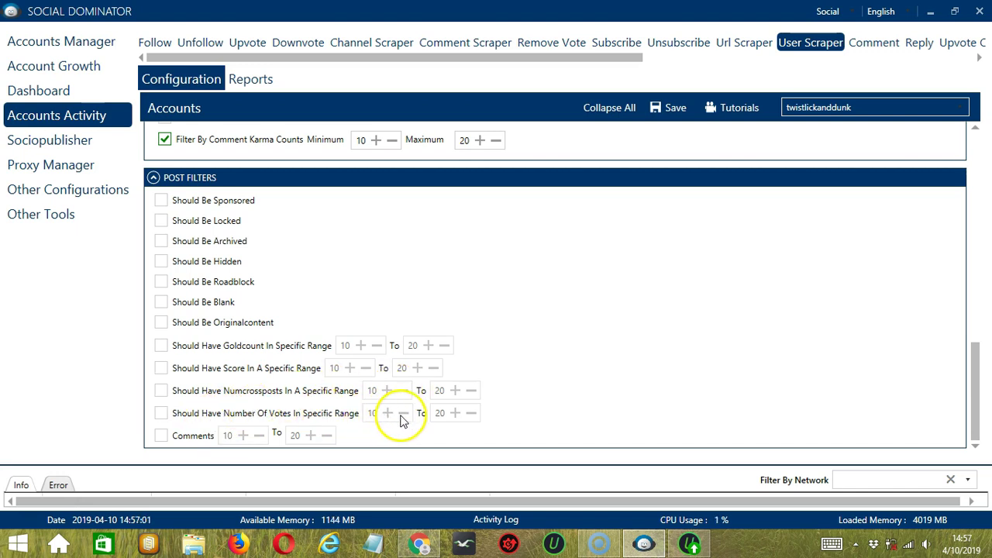
click(160, 437)
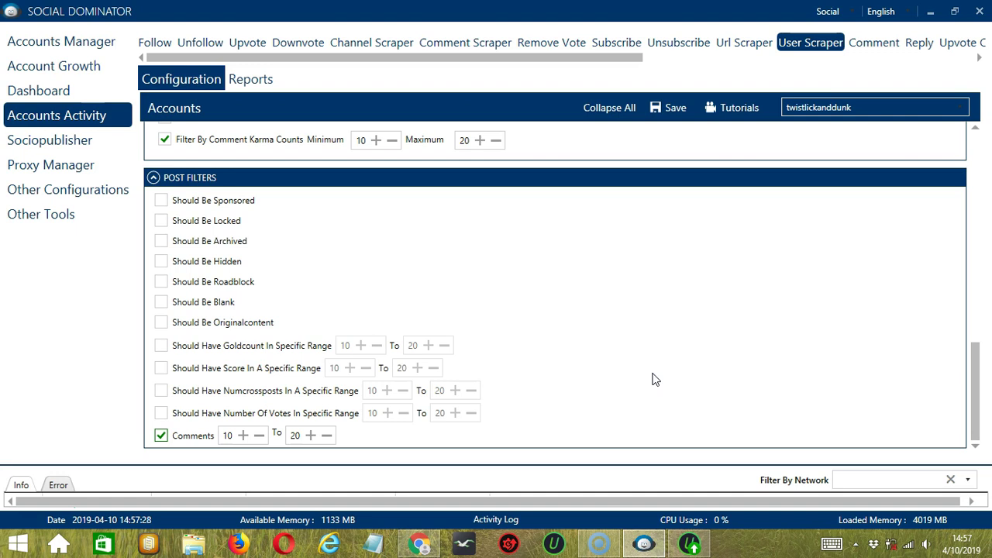
click(975, 142)
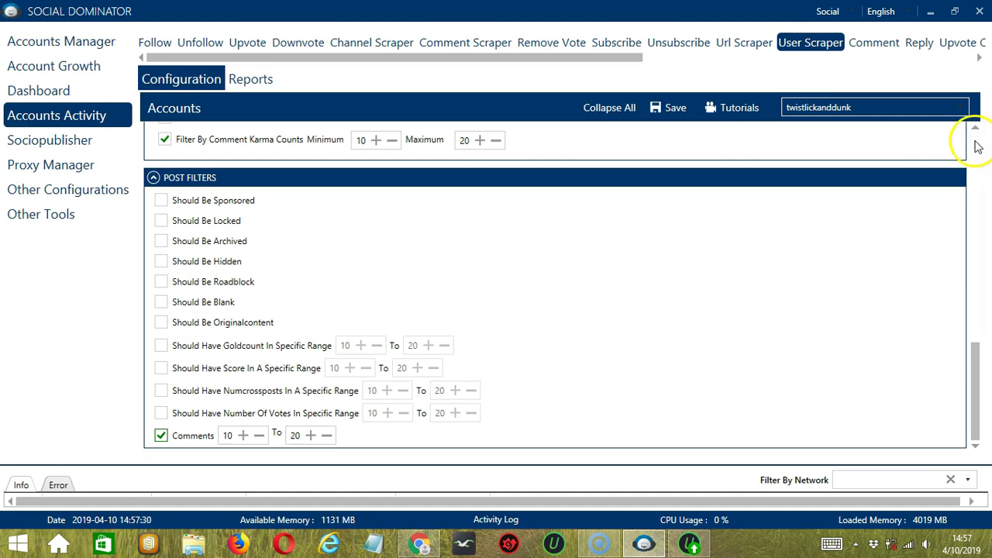
Save the User Scraper settings, acknowledge the success message, and switch its status to Active.
click(664, 109)
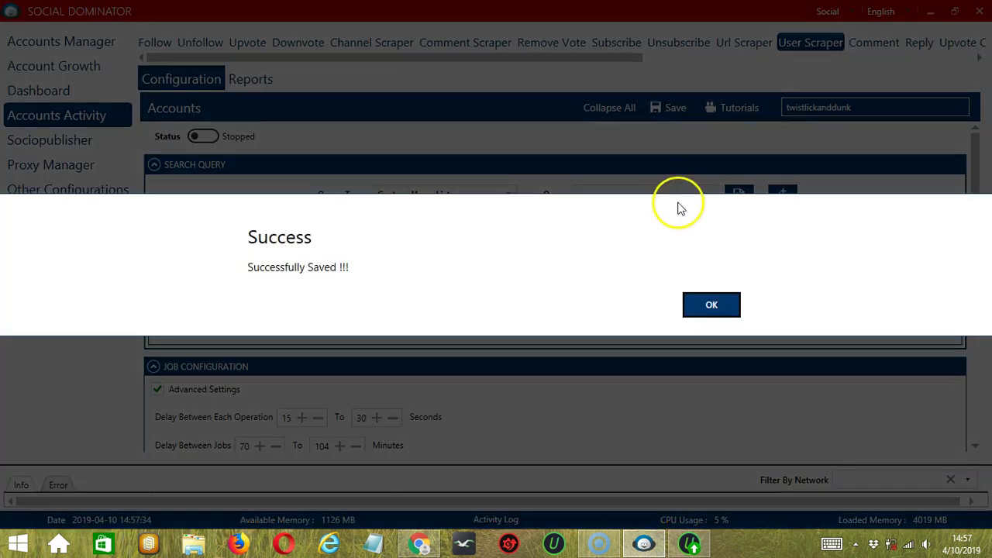
click(707, 302)
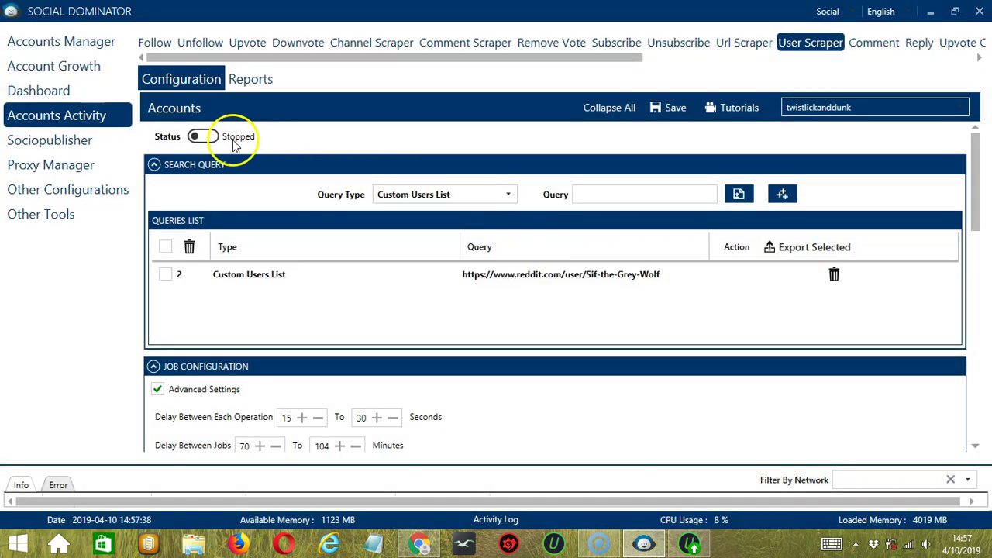
click(203, 138)
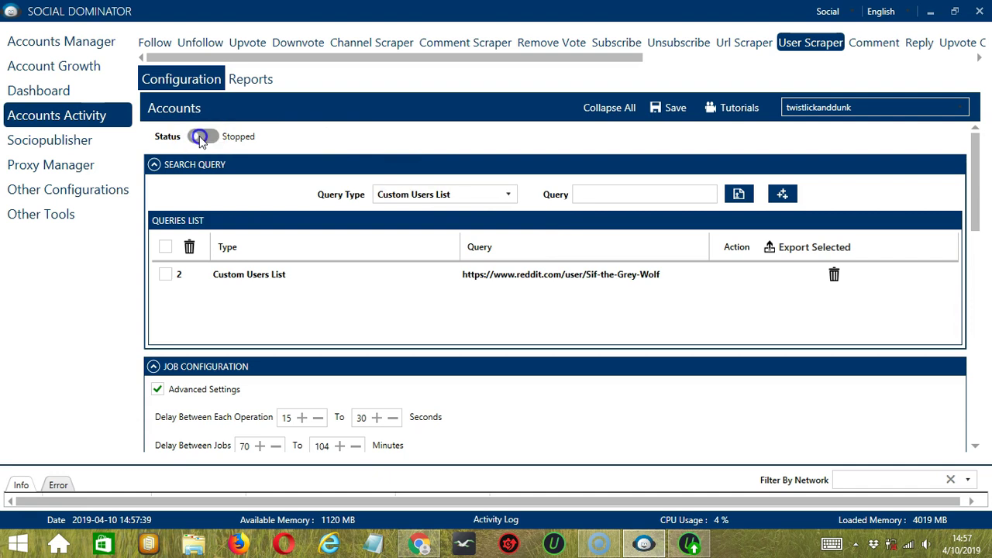
click(203, 138)
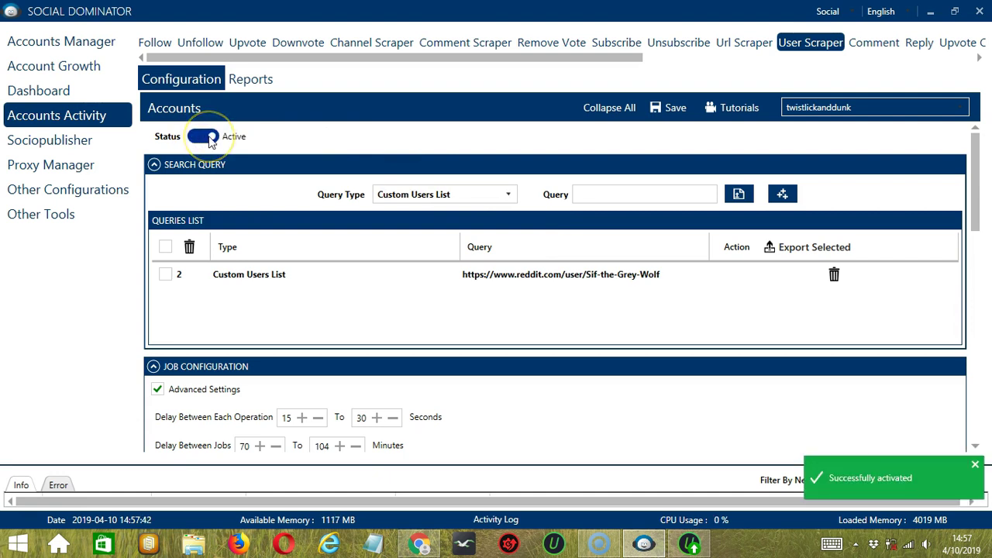
click(253, 81)
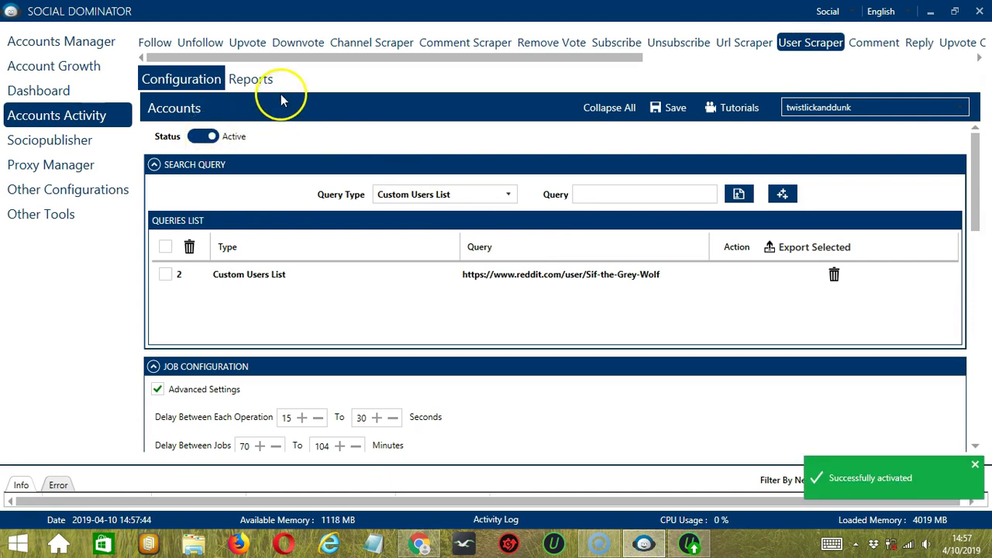
click(308, 141)
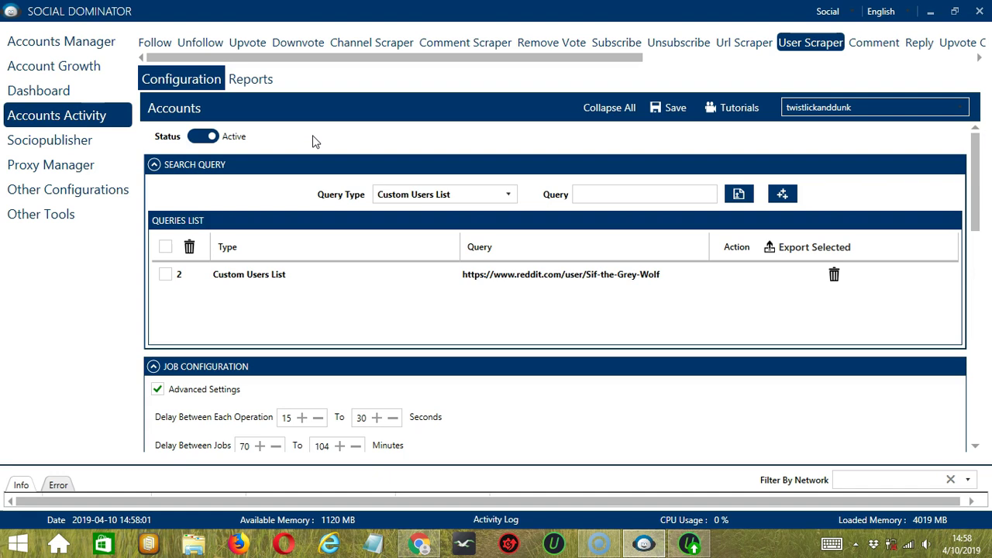
Switch to Reddit Dominator and start a new Scraper > User Scraper campaign.
click(852, 14)
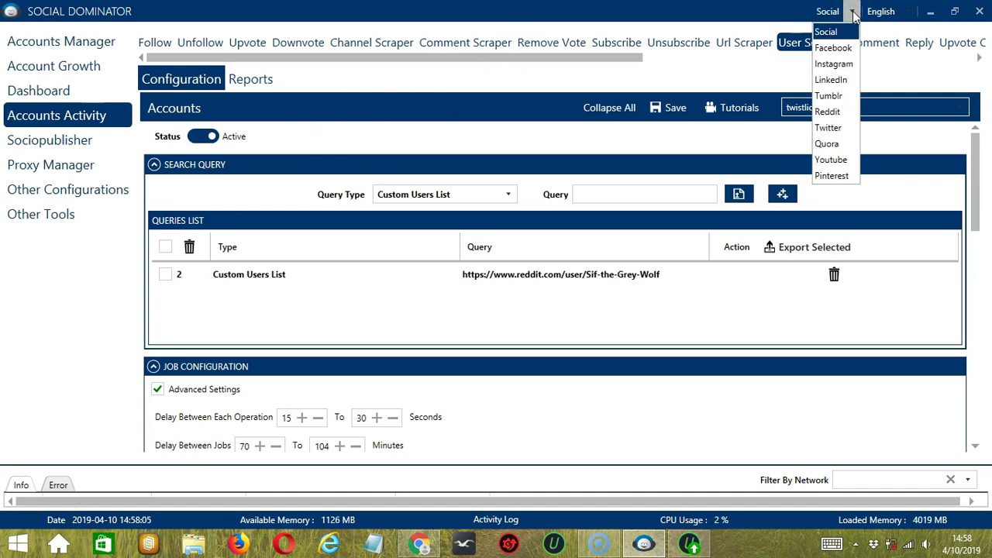
click(844, 112)
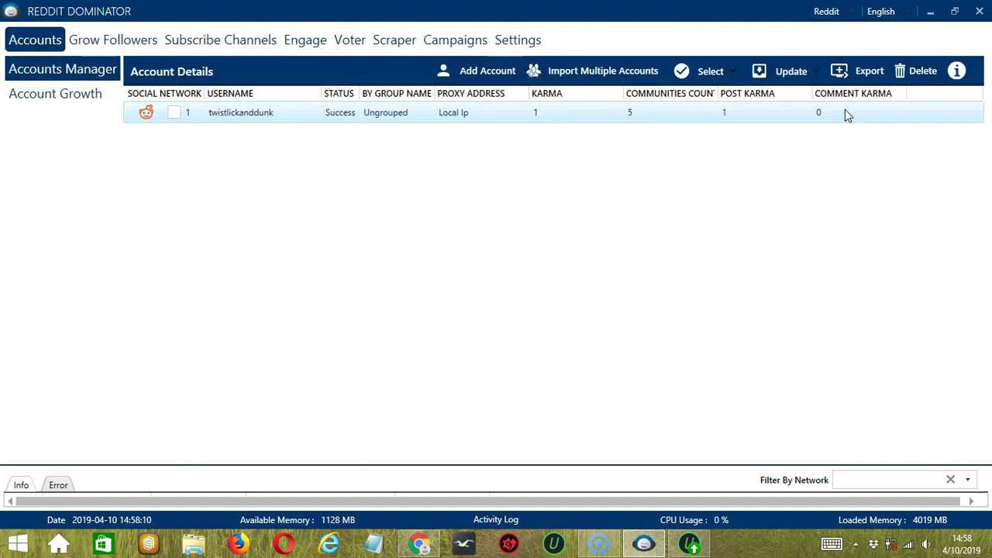
click(399, 45)
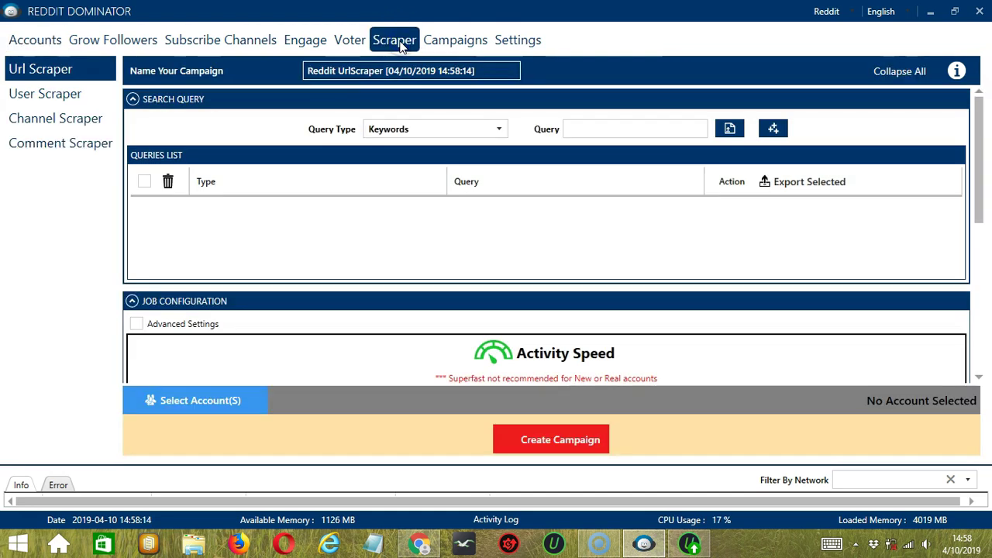
click(76, 96)
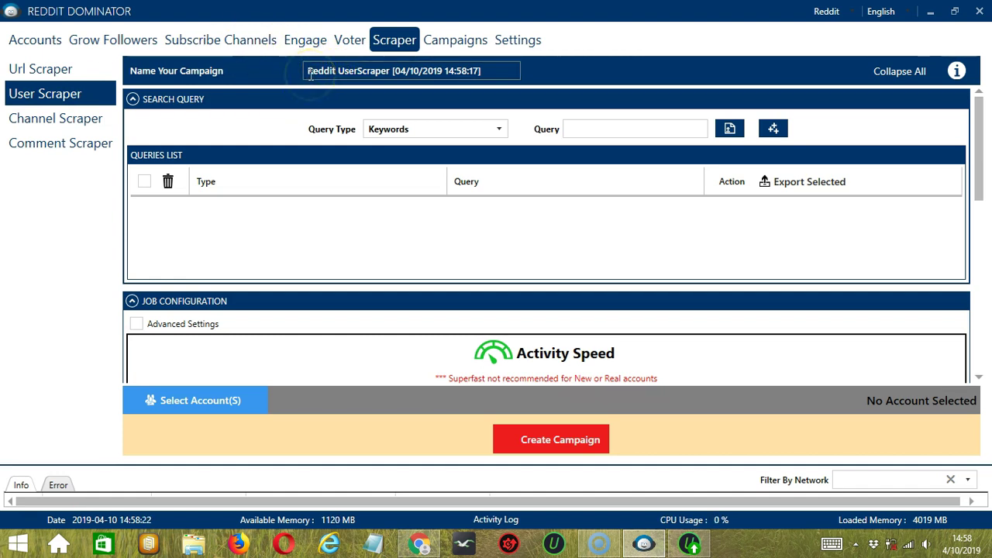
Add the pasted Reddit user's profile URL as a Custom Users List query.
click(488, 130)
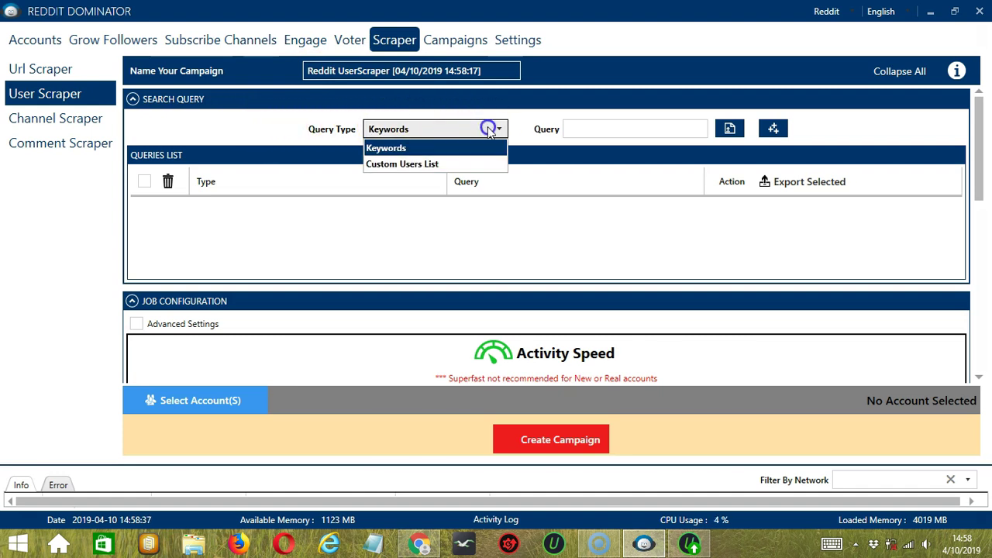
click(439, 164)
click(587, 130)
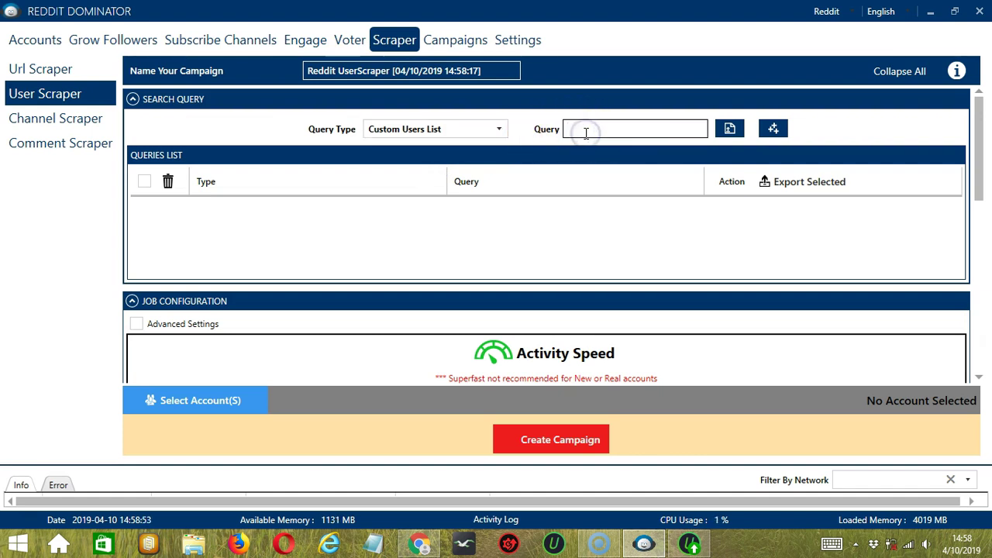
text(Sif-the-Grey-Wolf)
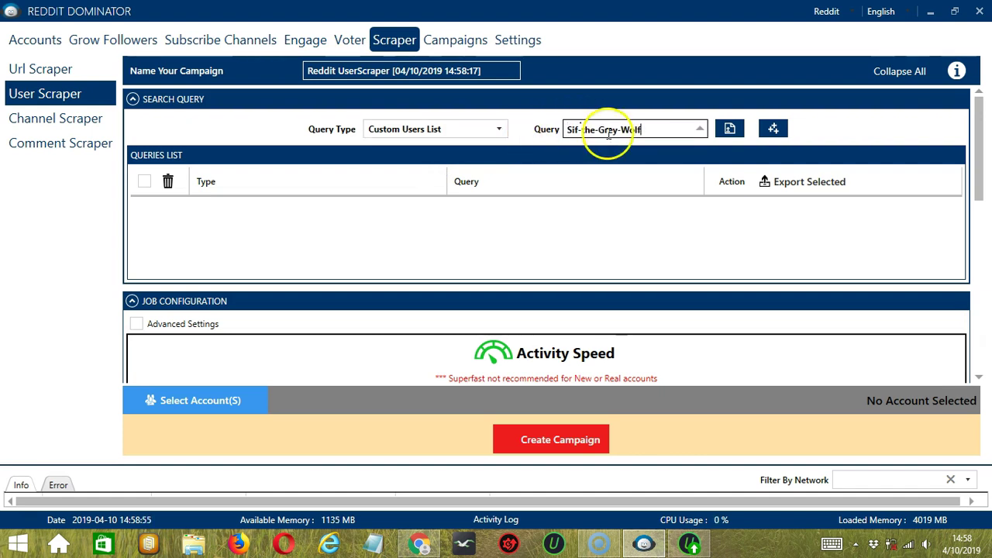
click(773, 129)
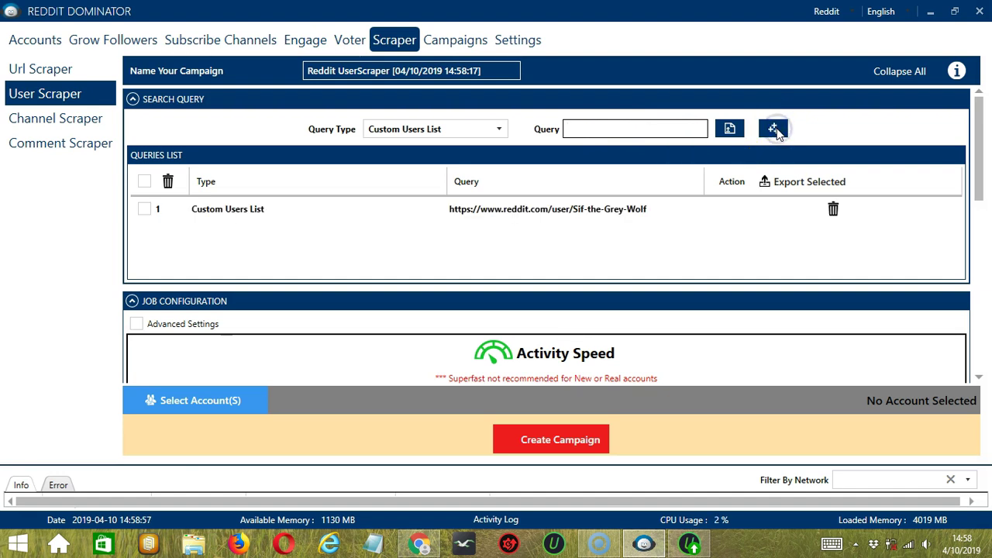
scroll(508, 217, down, 5)
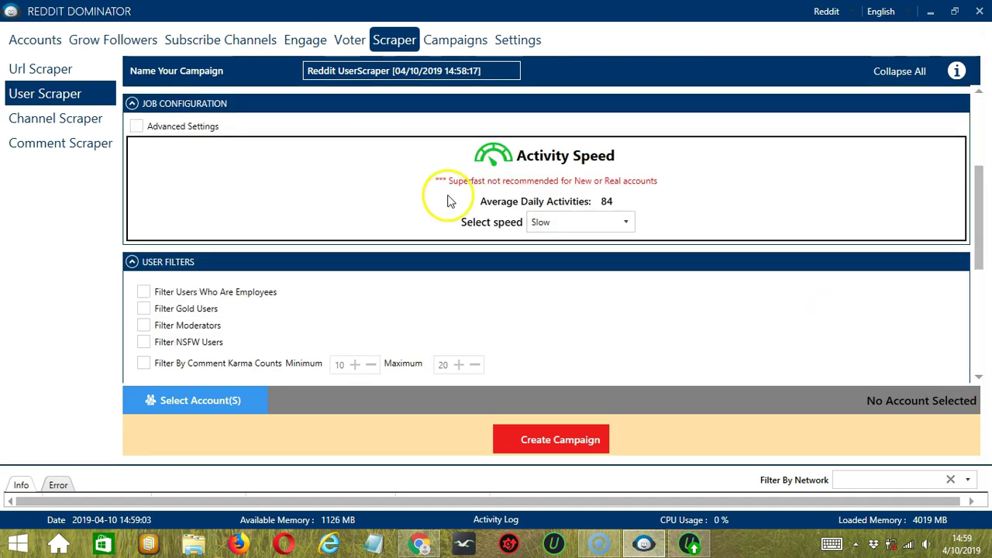
Enable the Comments post filter at 10–20 and bring up the Select Account(S) list.
scroll(542, 209, down, 4)
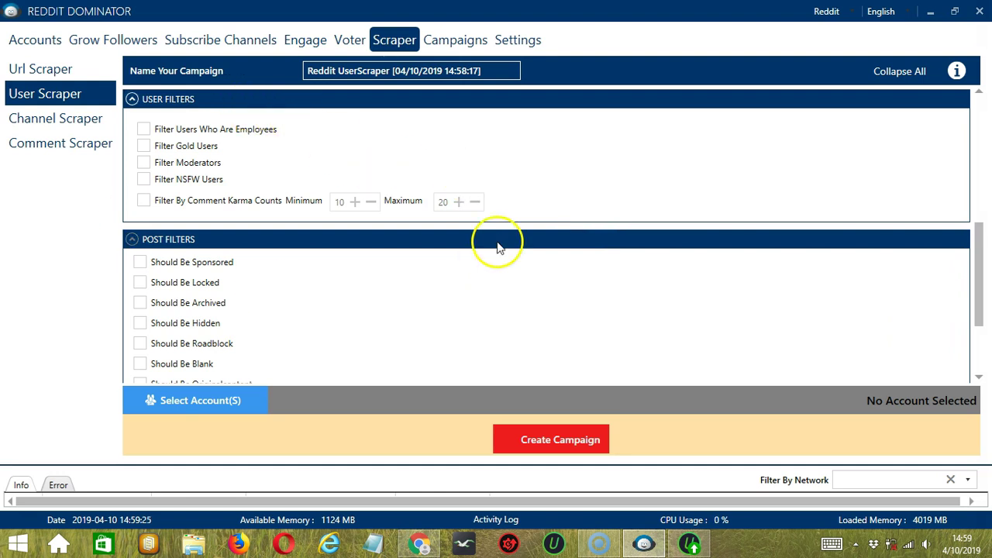
scroll(801, 325, down, 3)
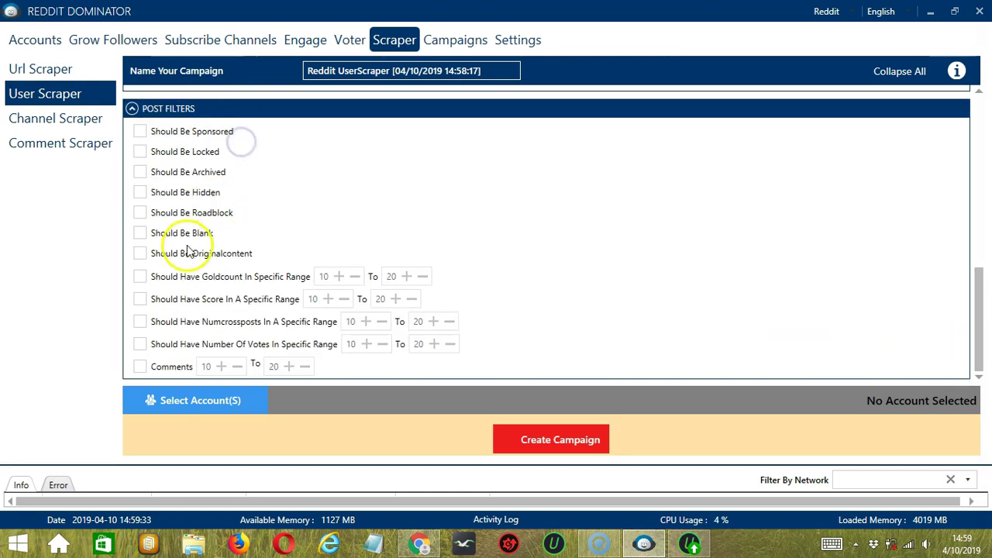
click(140, 367)
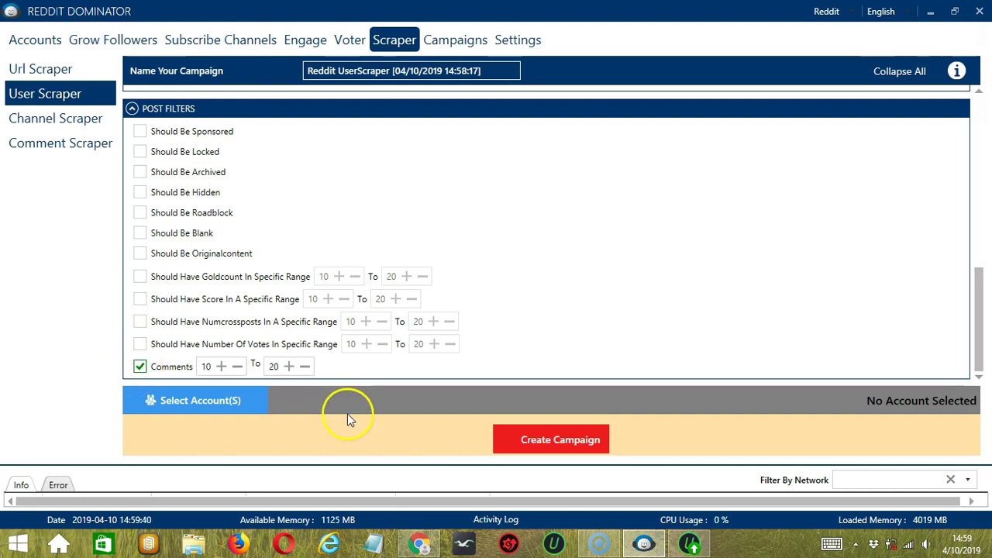
click(261, 400)
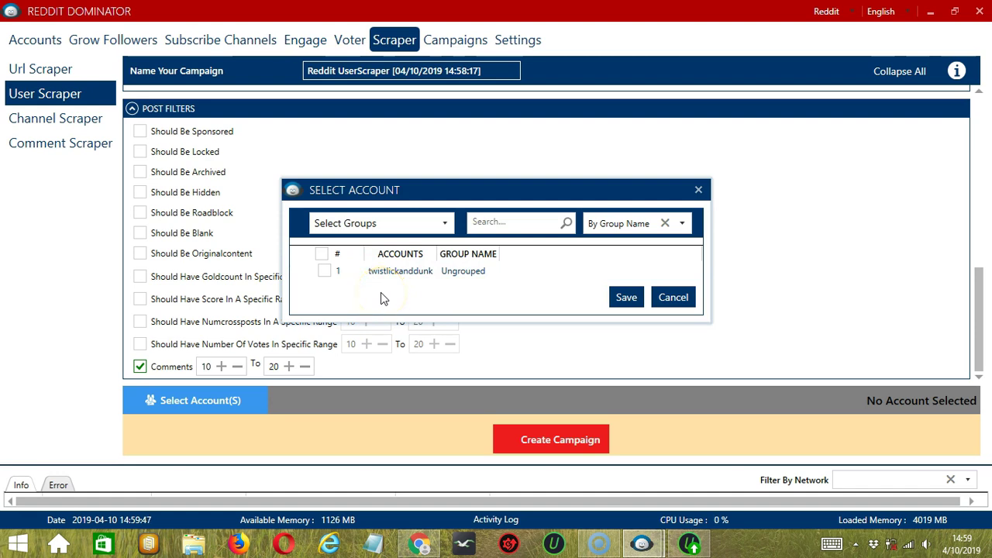
Assign the Reddit account, create the campaign, and accept overriding its earlier scraper settings.
click(324, 271)
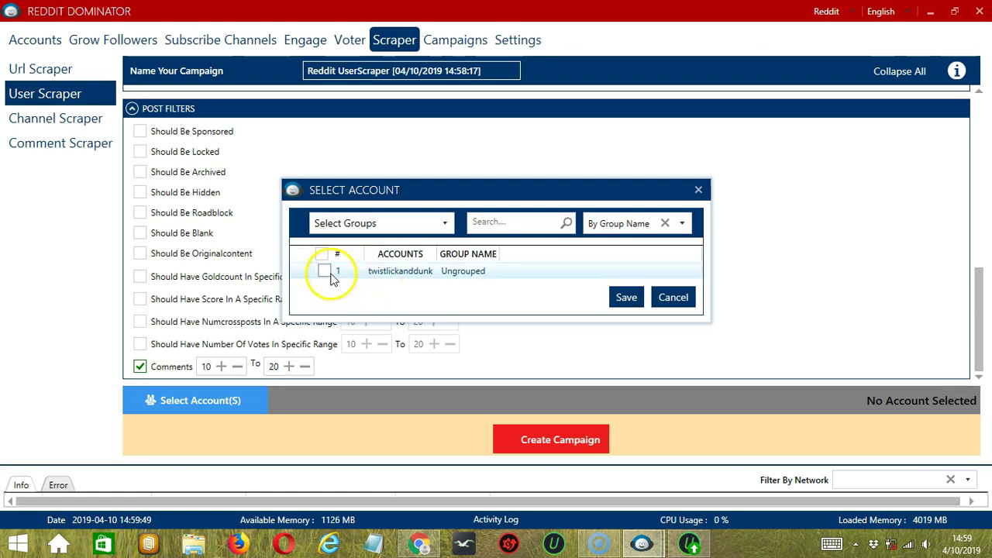
click(626, 297)
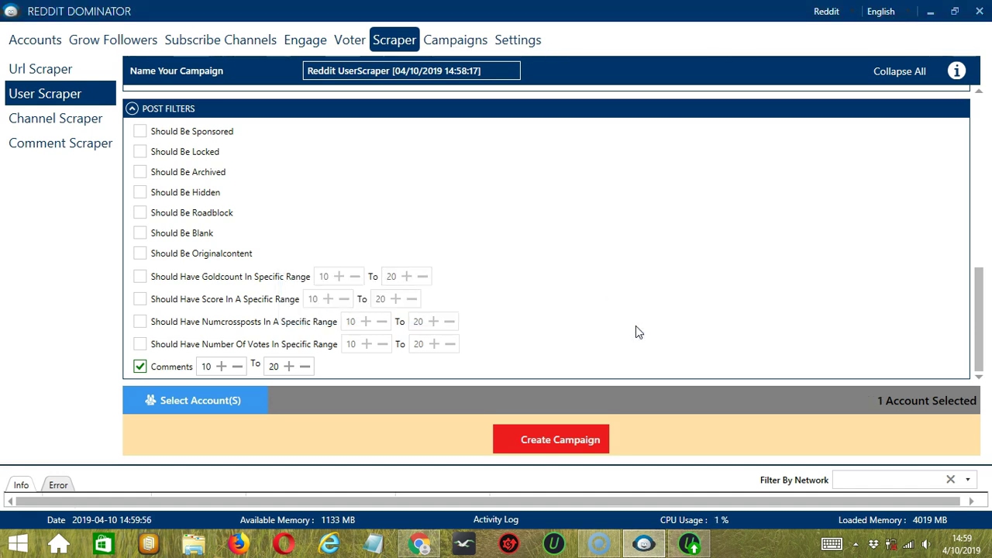
click(509, 439)
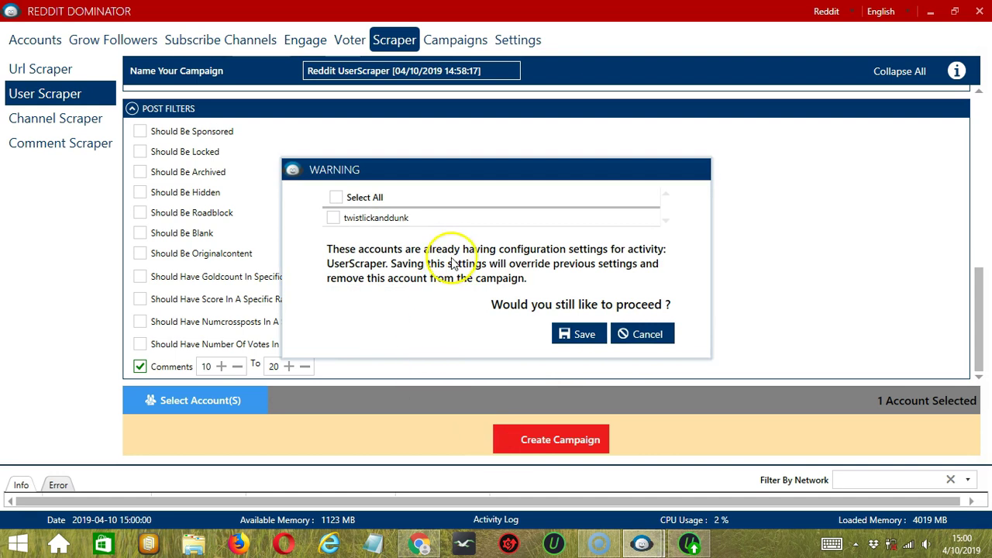
click(333, 218)
click(332, 218)
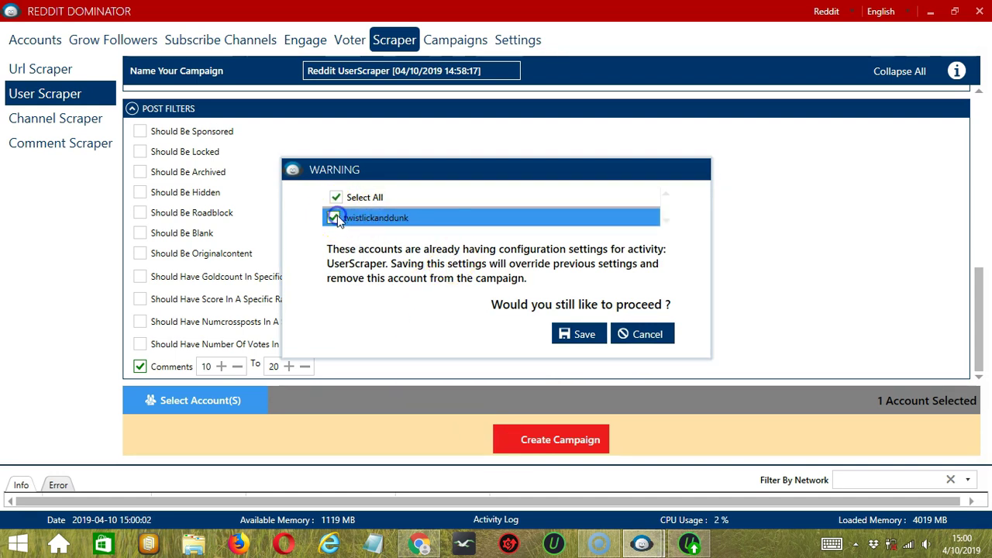
click(583, 335)
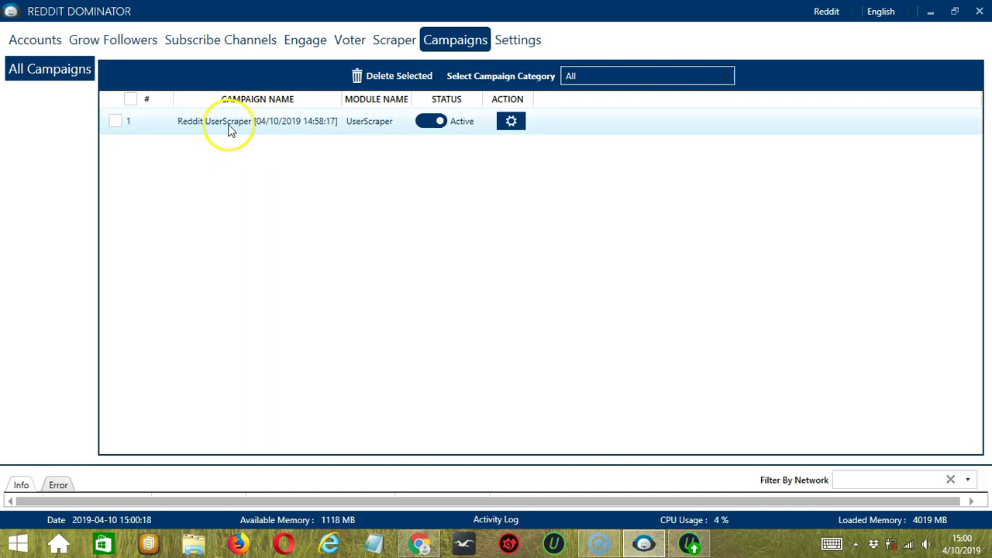
Set the Reddit UserScraper campaign to Paused and show its Action options.
click(423, 126)
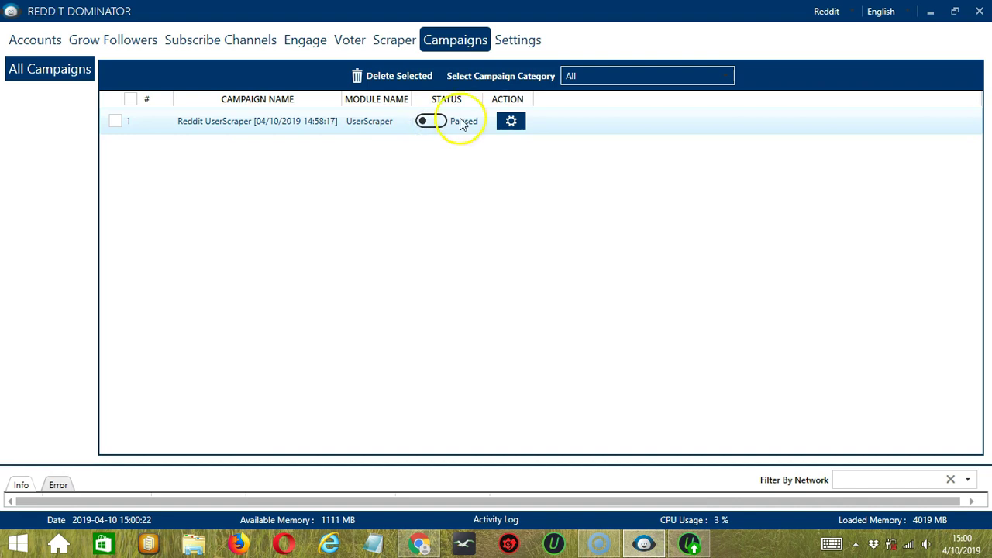
click(512, 122)
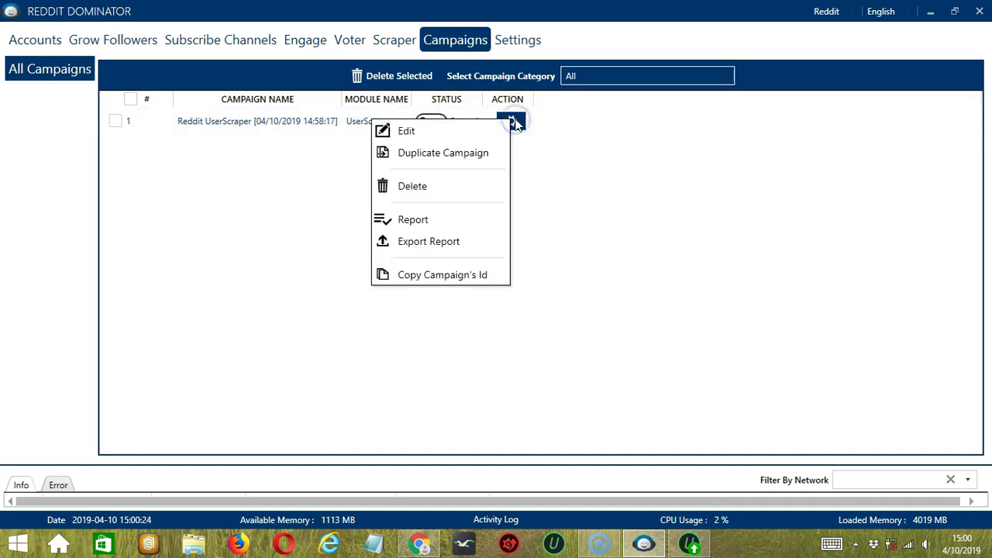